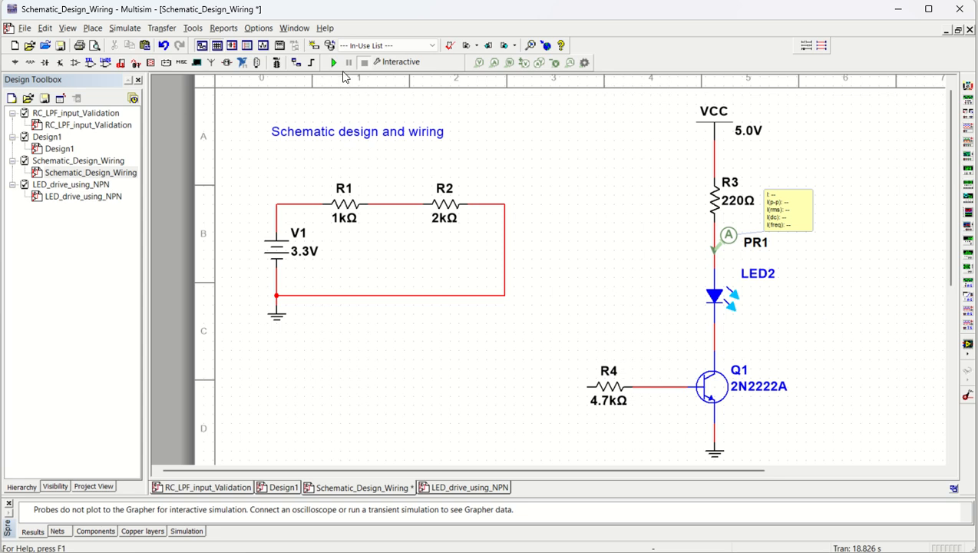
- Run and stop the interactive simulation to check the LED current with R4's input left open
left_click(334, 62)
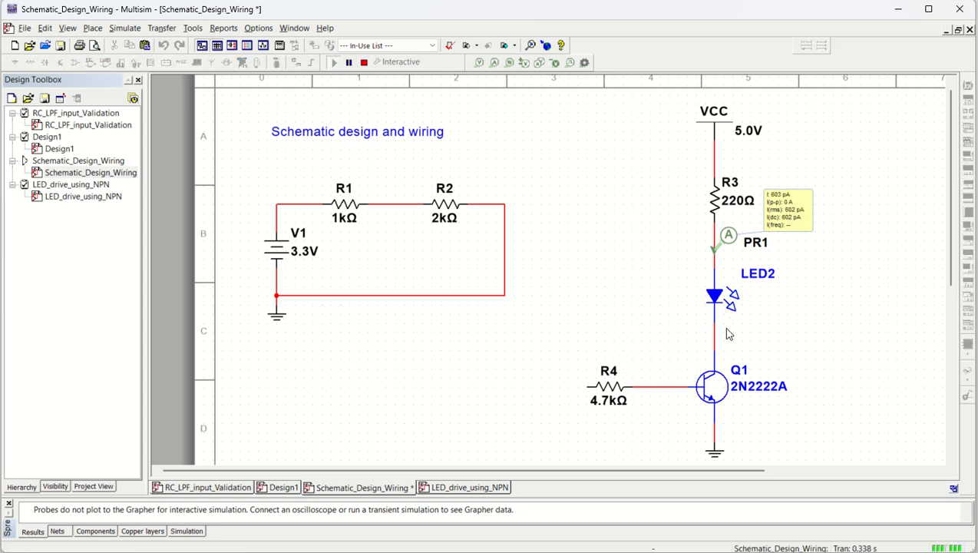
left_click(365, 64)
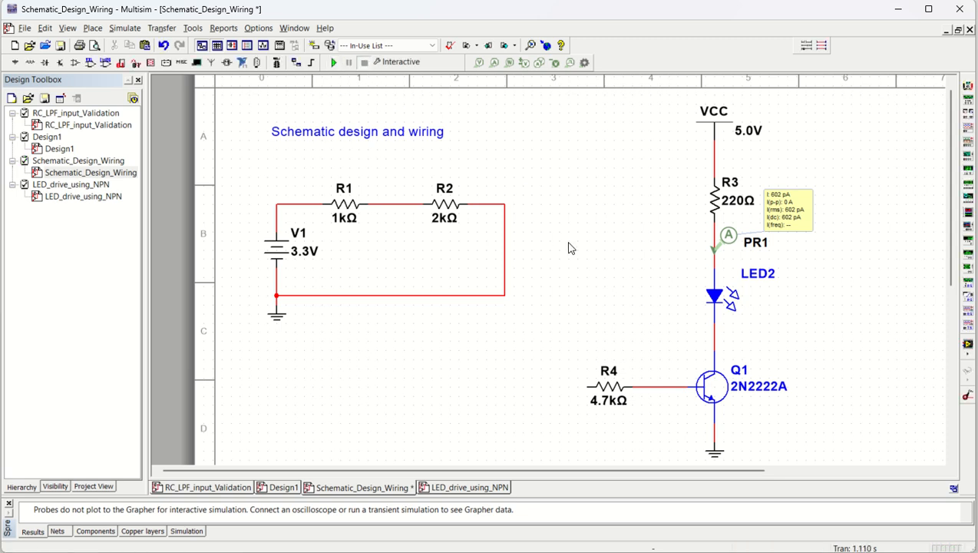
- Try driving R4 through a direct wire from the V1–R1 net, with a brief simulation run
left_click(588, 386)
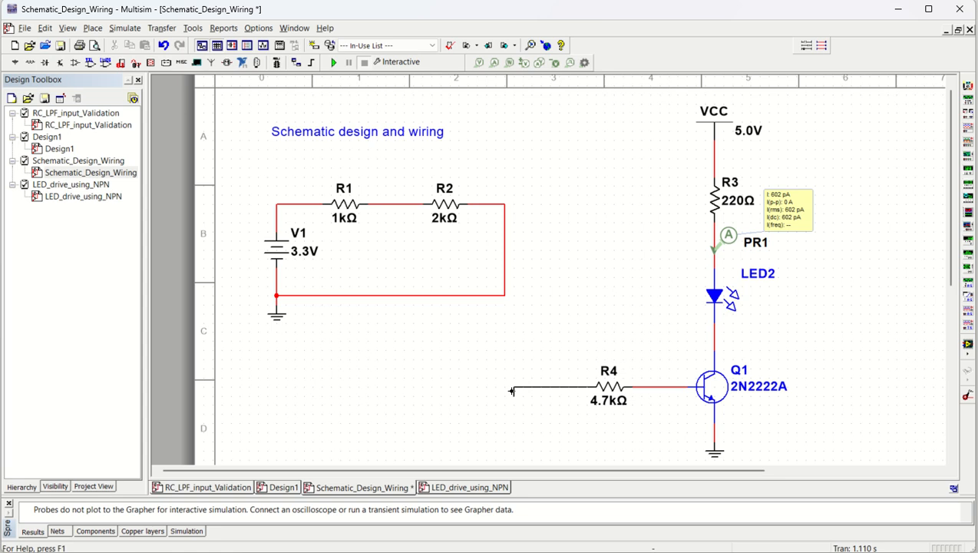
left_click(296, 203)
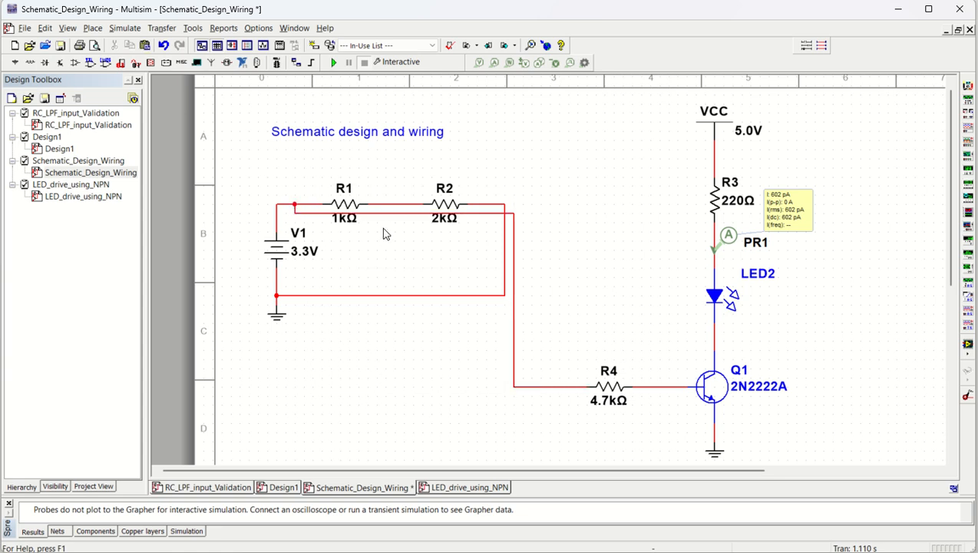
left_click(334, 63)
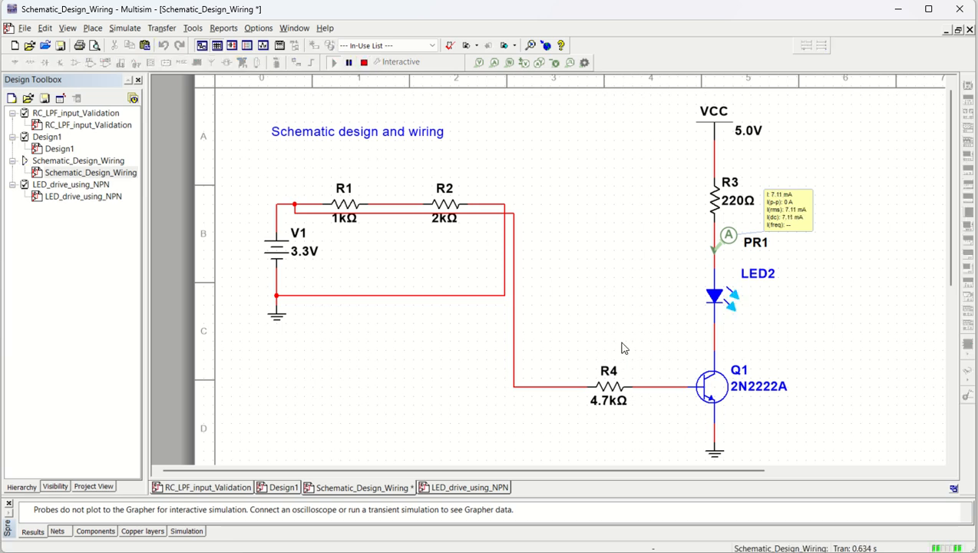
left_click(365, 63)
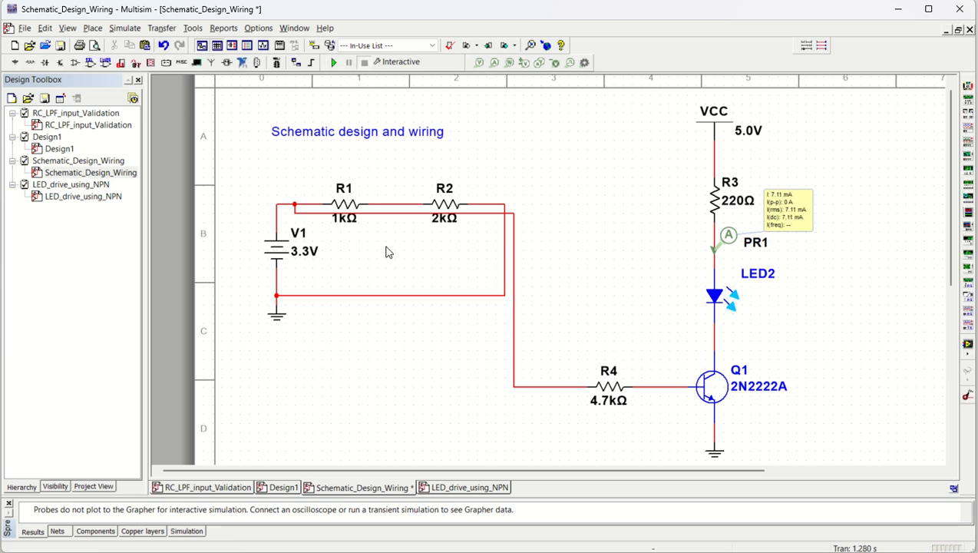
key("ctrl+z")
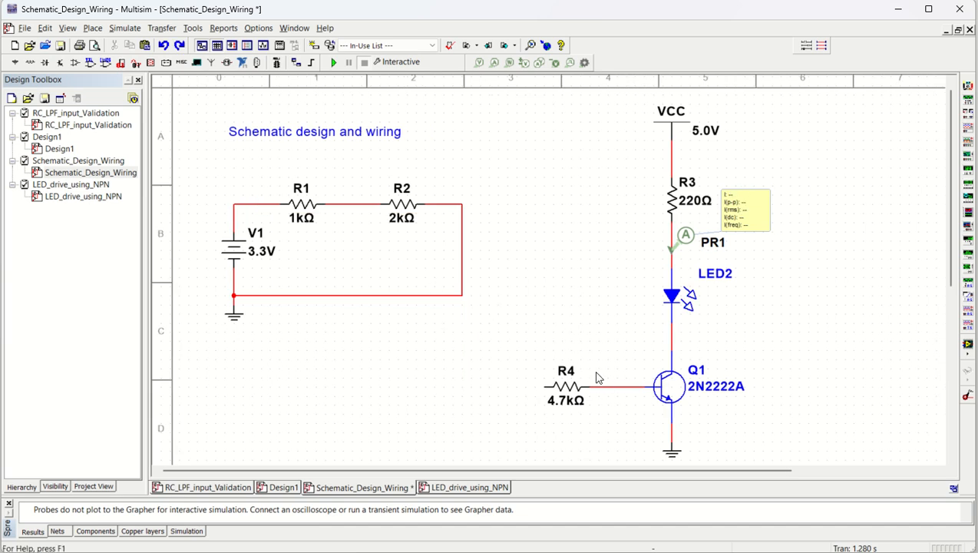
- Name the net between R1 and R2 Vout, show its name, and adjust the label's position above the wire
left_click(349, 204)
key("ctrl+c")
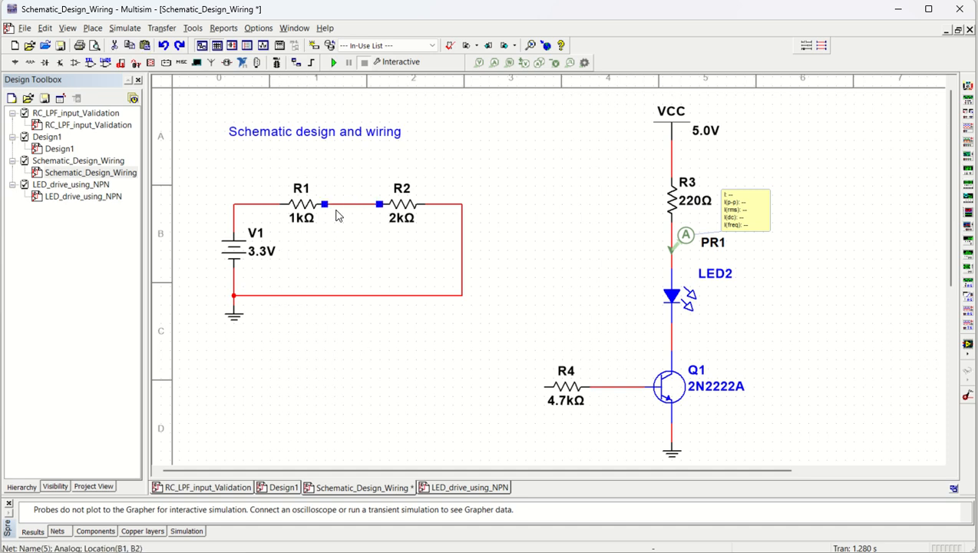
right_click(338, 205)
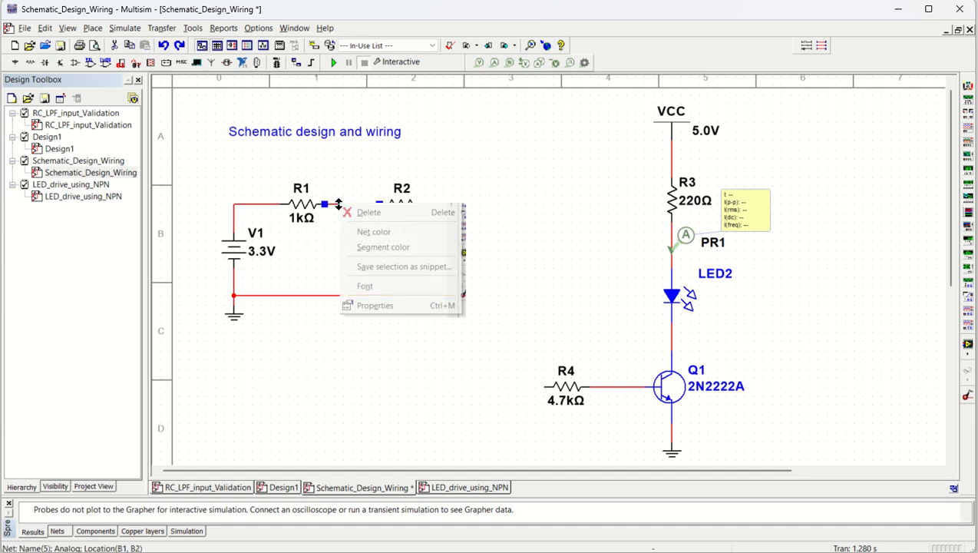
left_click(378, 307)
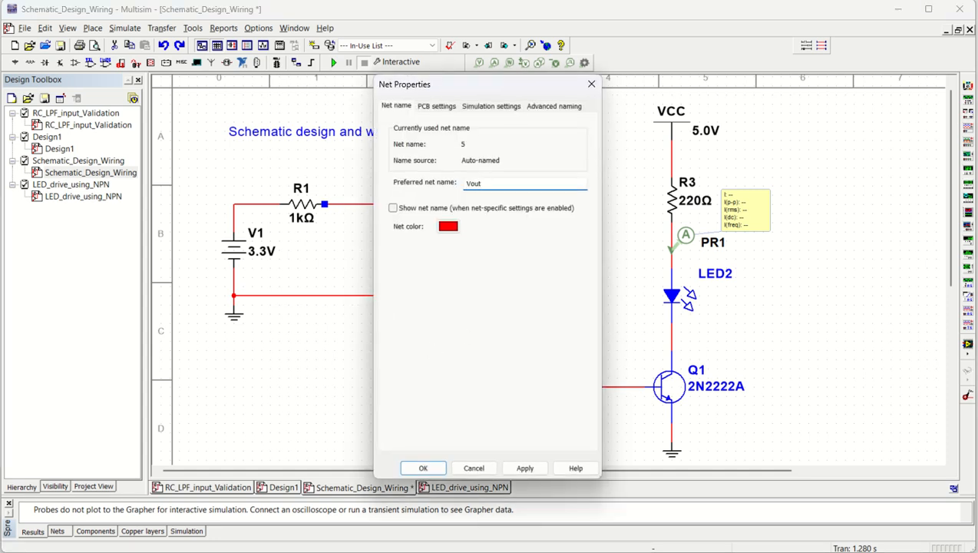
left_click(394, 208)
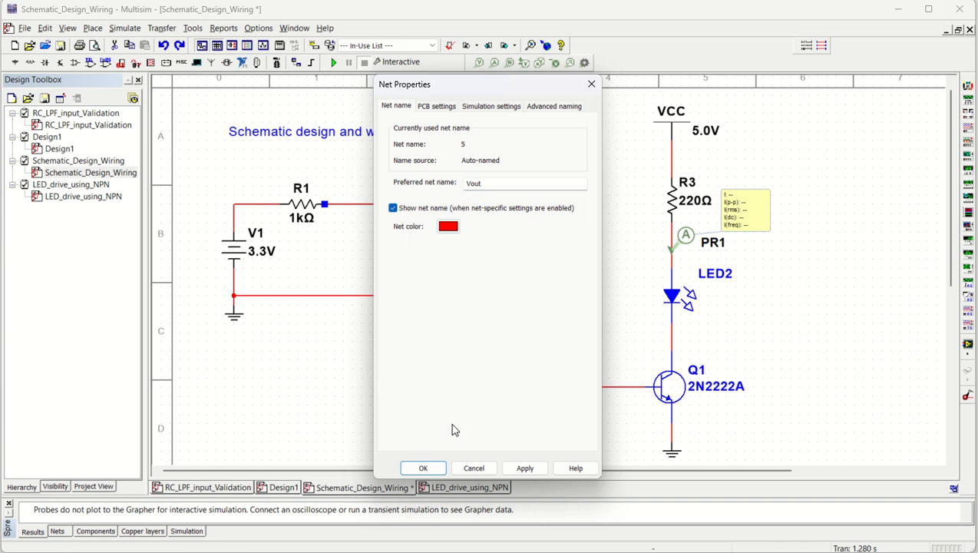
left_click(423, 468)
left_click_drag(386, 190, 368, 198)
left_click(490, 400)
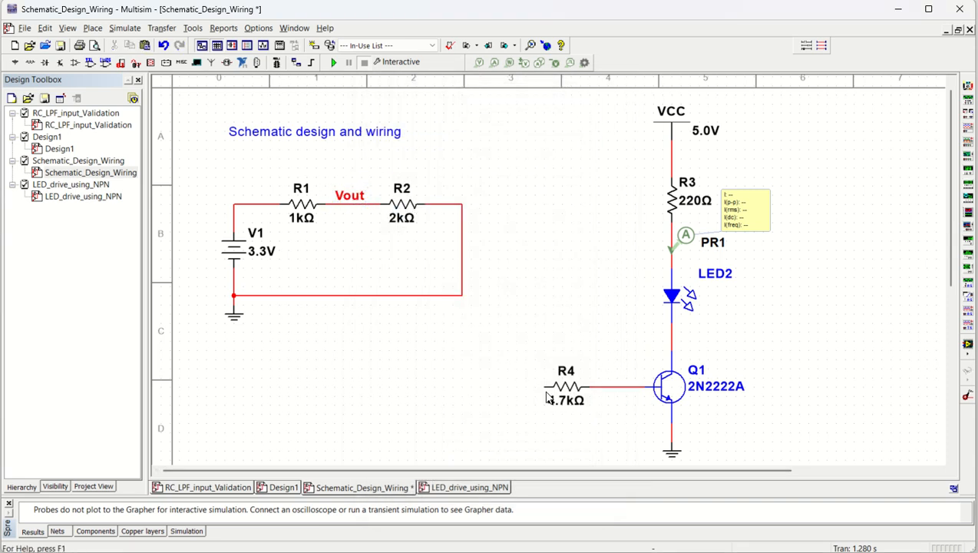
- Add a wire stub to R4's free end and name its net Vout, shown, joining the duplicate nets with on-page connectors
left_click(544, 387)
double_click(454, 384)
right_click(458, 390)
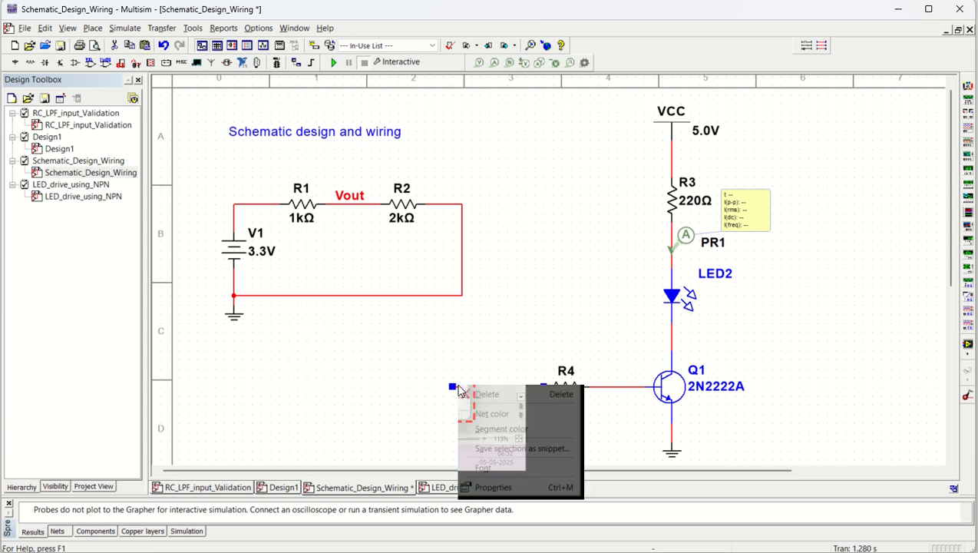
left_click(498, 484)
type("Vout")
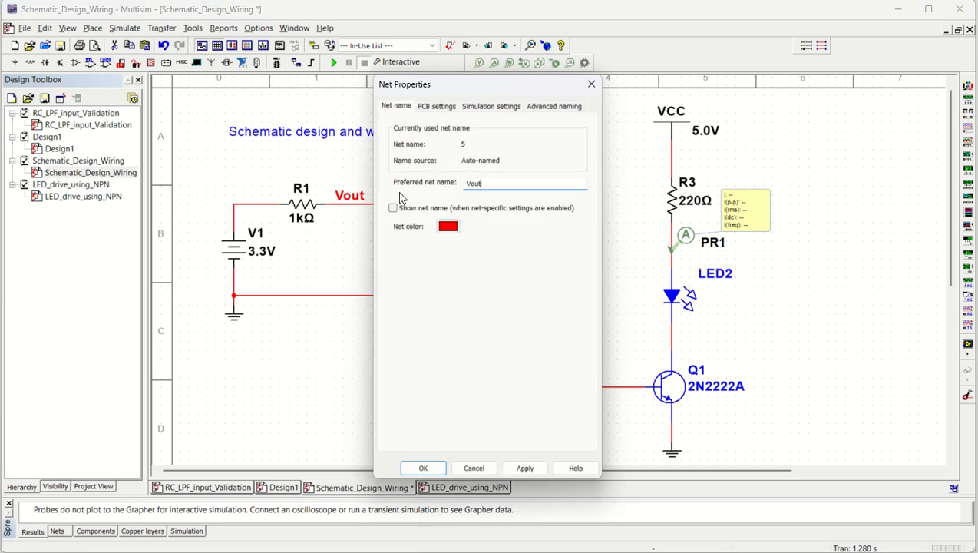
left_click(393, 209)
left_click(438, 467)
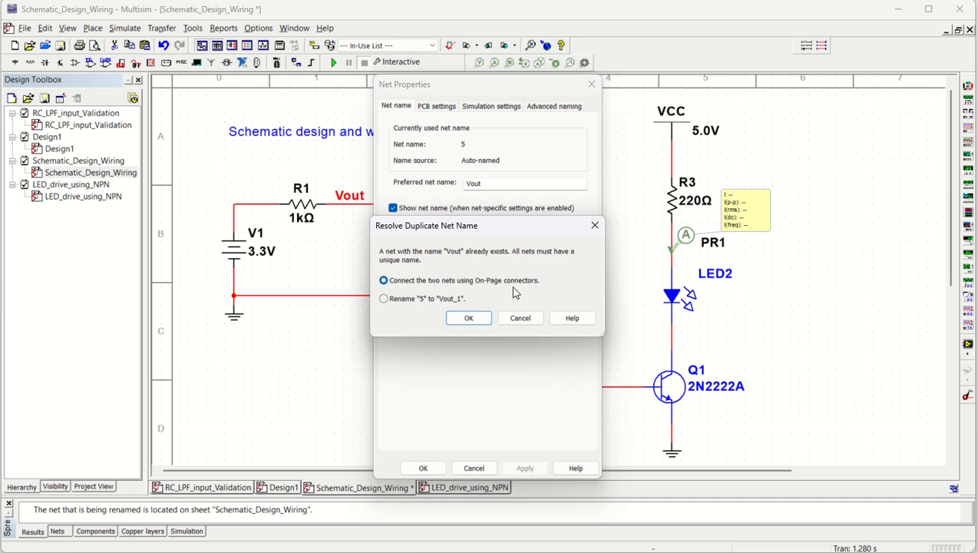
left_click(468, 318)
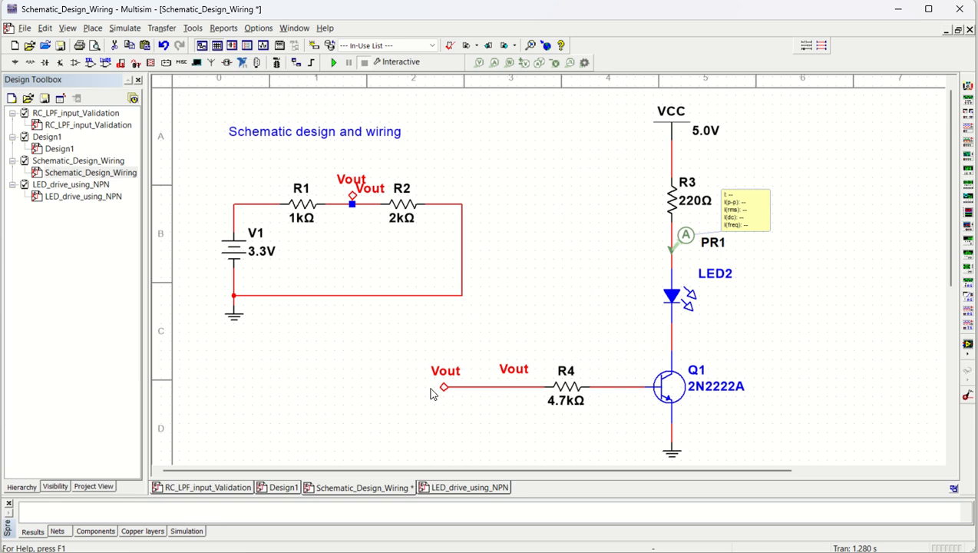
- Move the divider's Vout on-page connector straight above its junction on the R1–R2 wire
left_click_drag(356, 194, 343, 182)
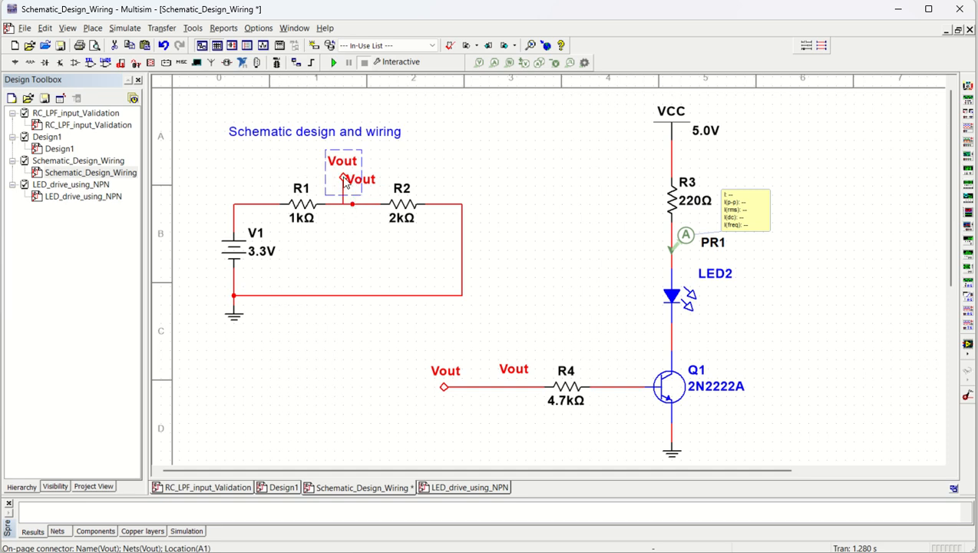
key("Right")
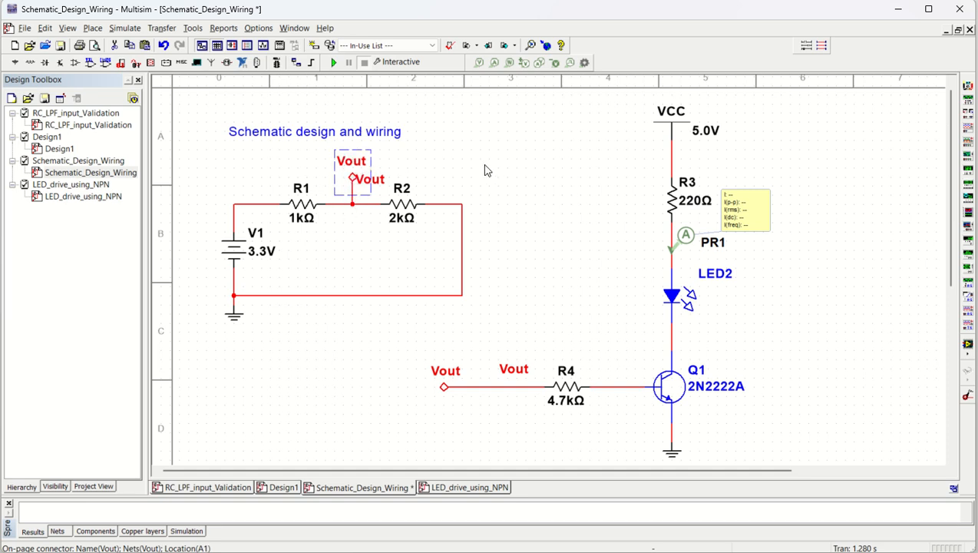
left_click(485, 166)
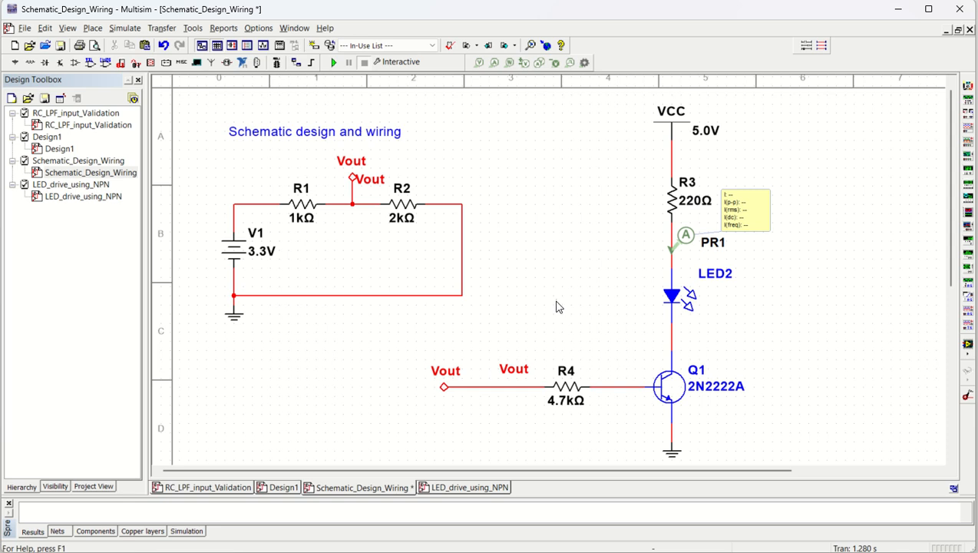
- Run and stop the interactive simulation to check the LED current with the nets joined through Vout connectors
left_click(335, 65)
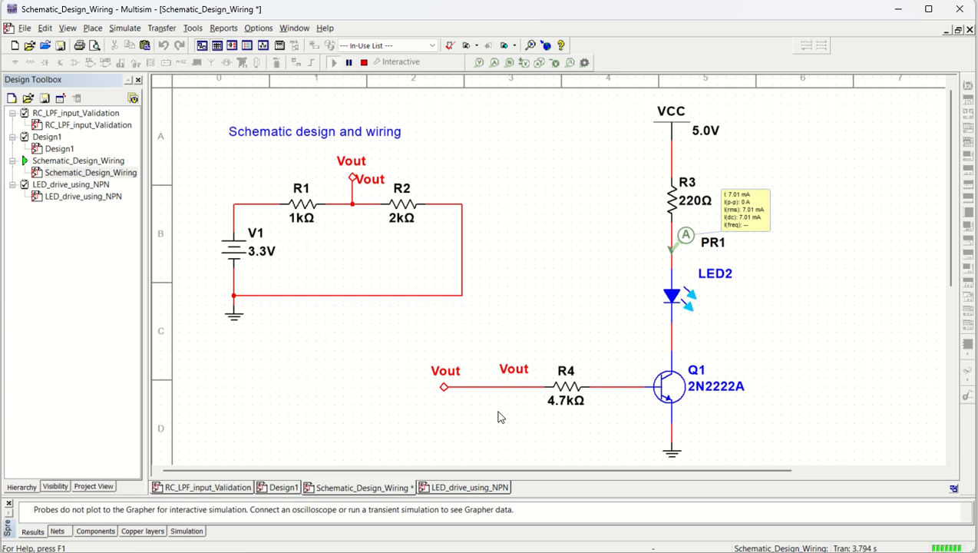
left_click(364, 62)
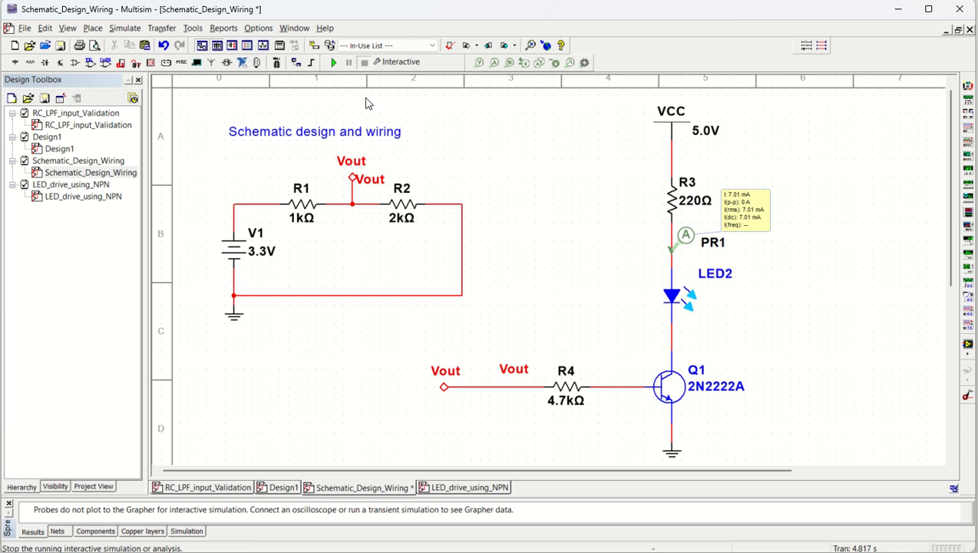
- Delete the Vout on-page connectors at the divider and at R4's input, including R4's wire stub
left_click(353, 184)
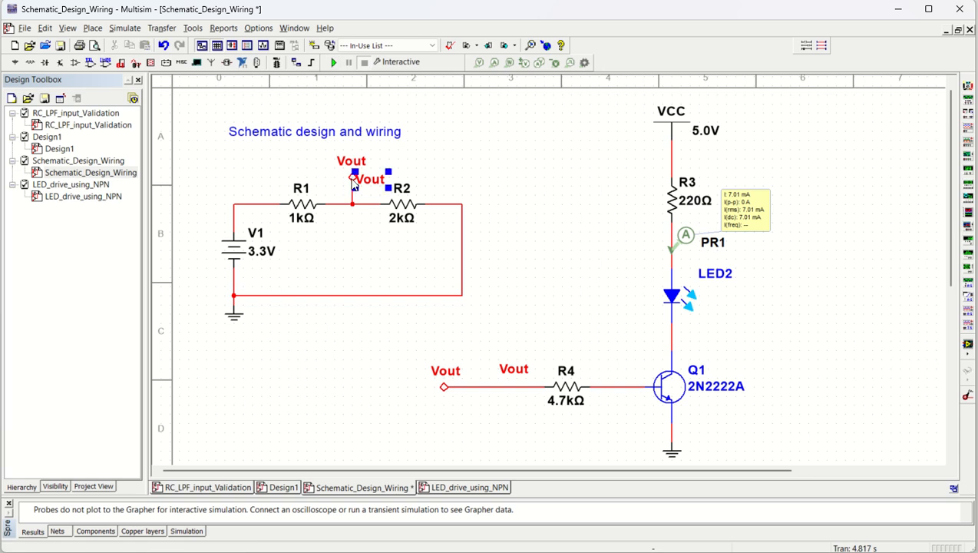
left_click(350, 185)
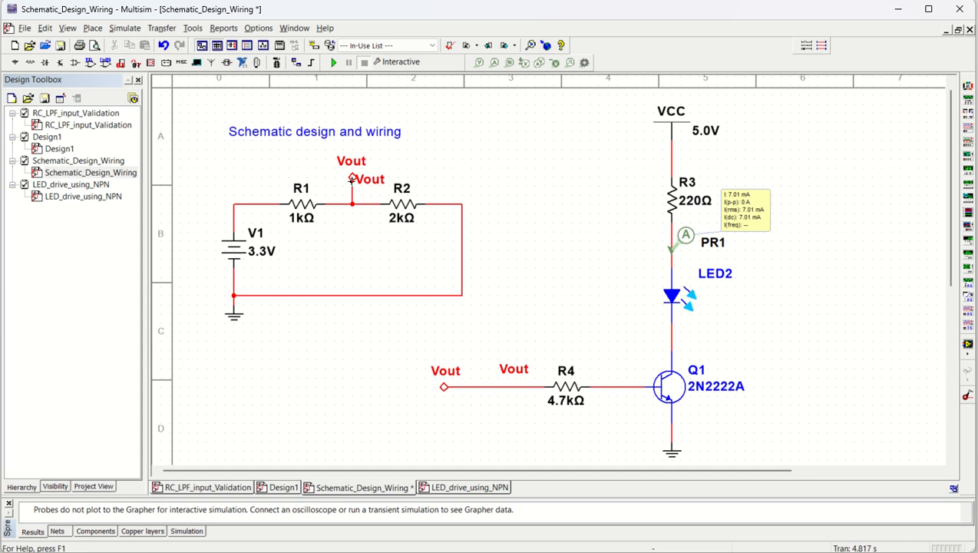
left_click(353, 185)
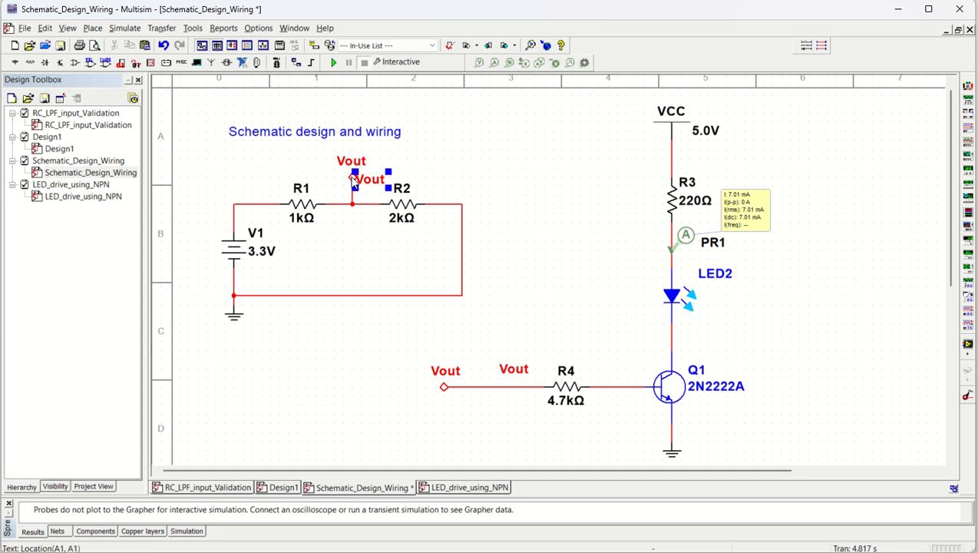
left_click(353, 178)
key("Delete")
left_click(362, 185)
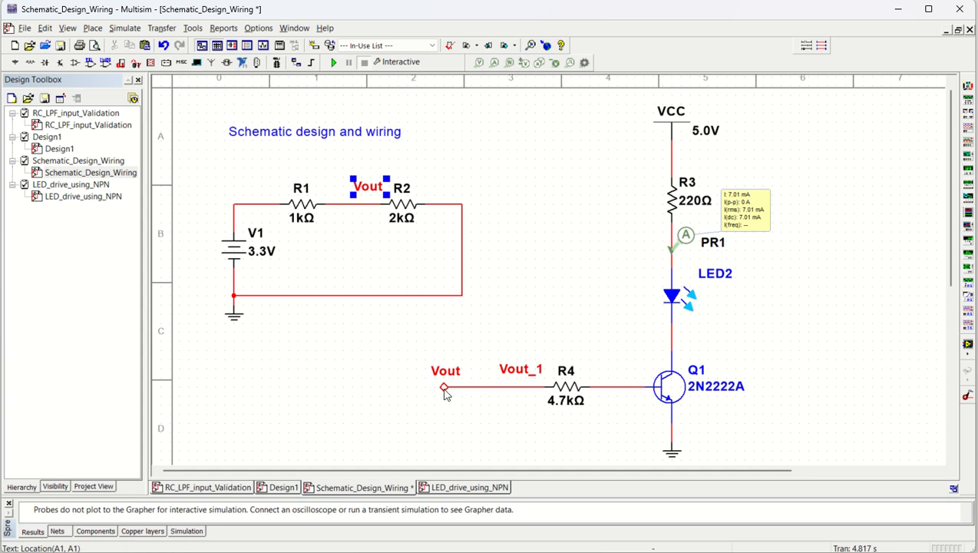
left_click(446, 391)
key("Delete")
- Delete the named Vout wire between R1 and R2 and redraw it as a plain connection
left_click(349, 204)
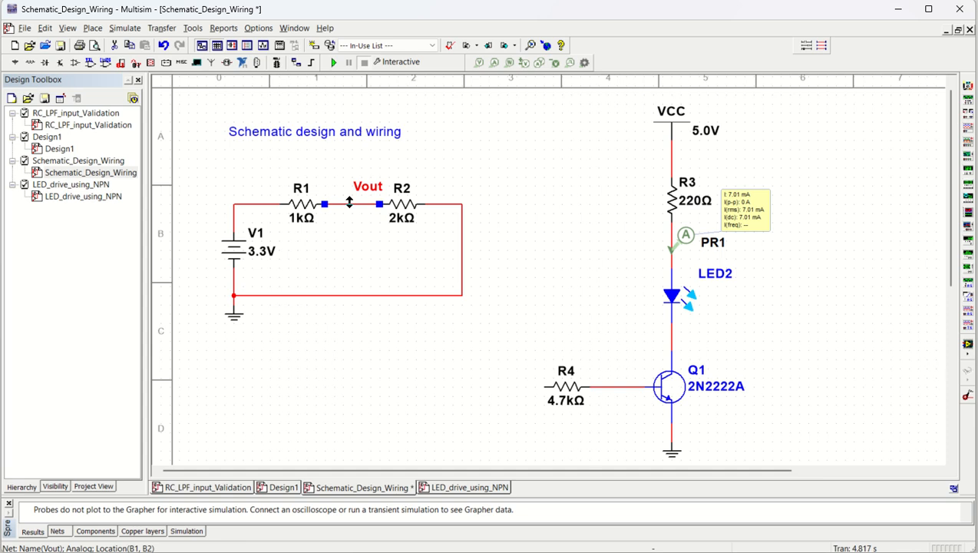
key("Delete")
left_click(325, 204)
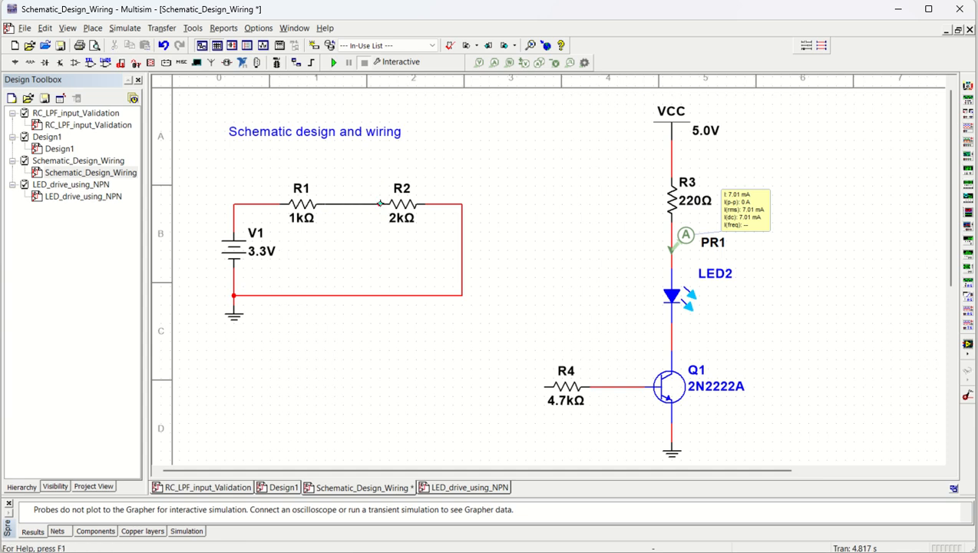
left_click(379, 204)
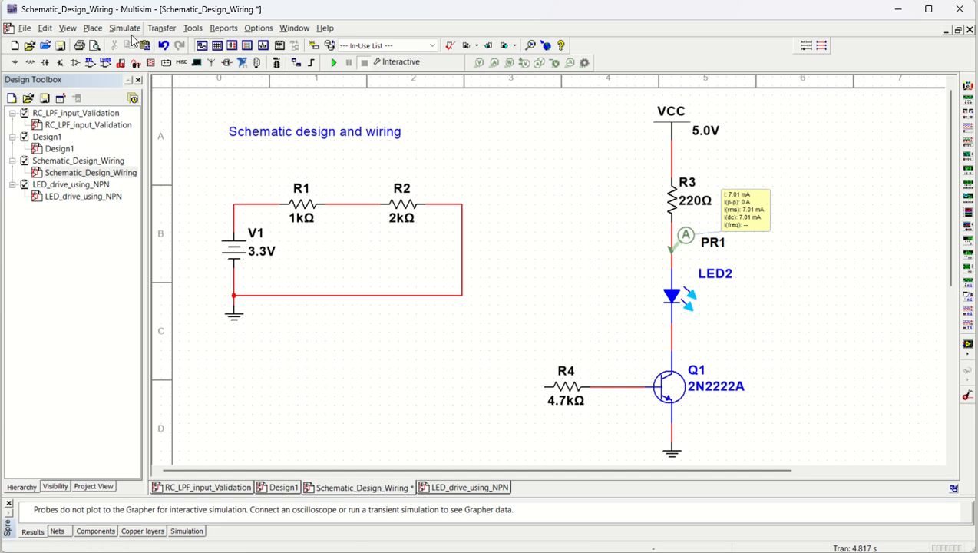
- Place an on-page connector named Vout above the R1–R2 wire and wire it to that net
left_click(93, 31)
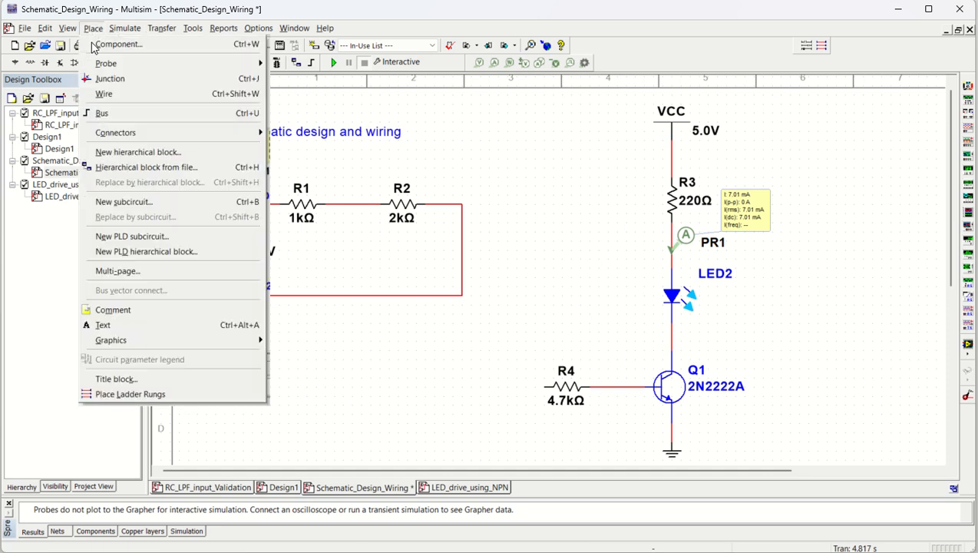
mouse_move(127, 141)
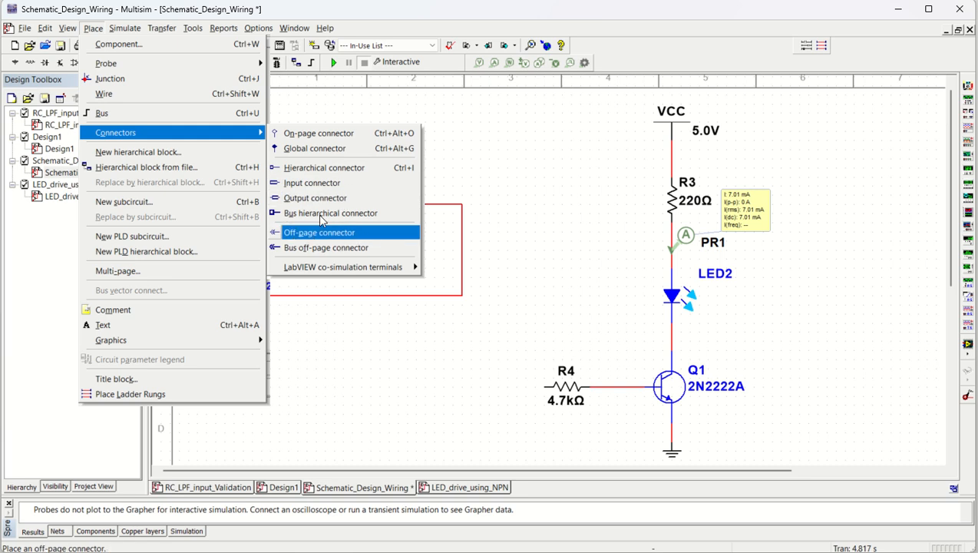
left_click(318, 137)
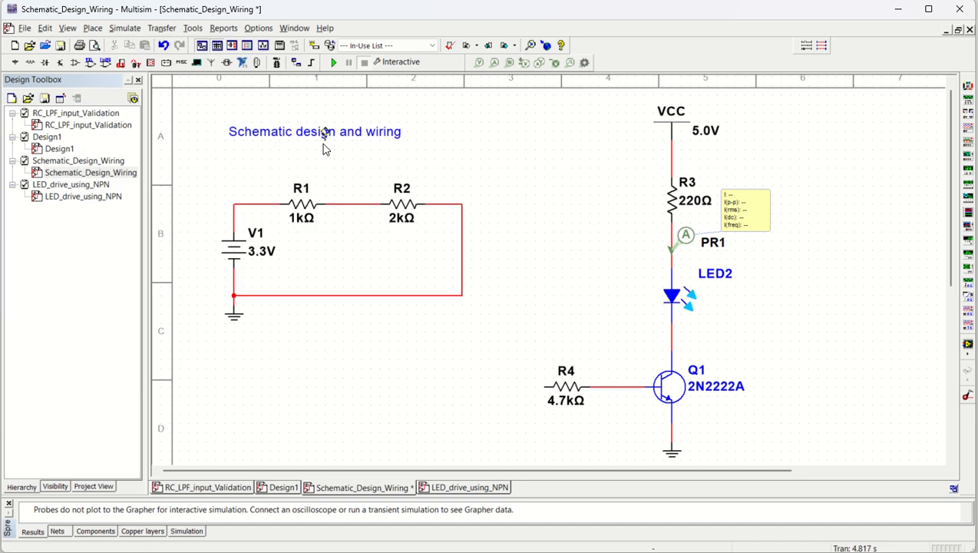
left_click(351, 196)
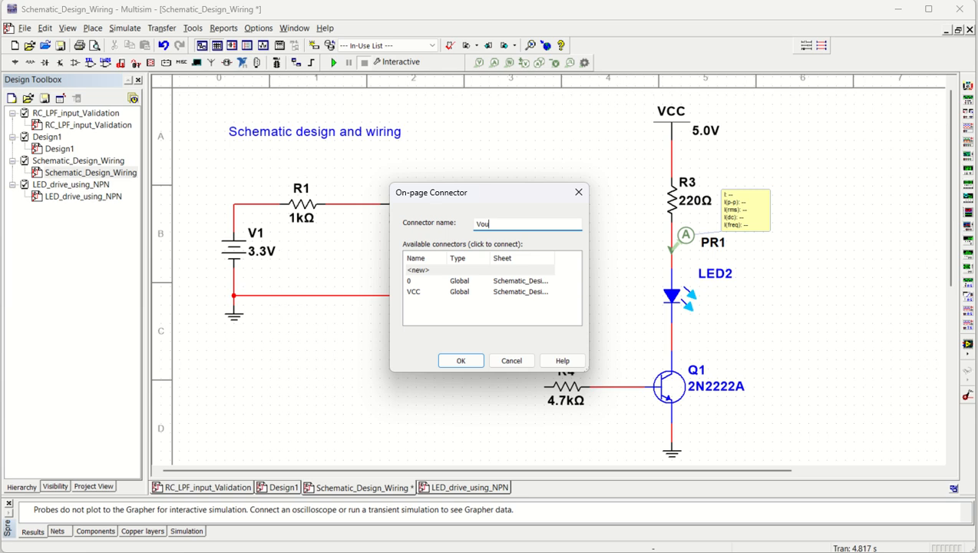
left_click(454, 361)
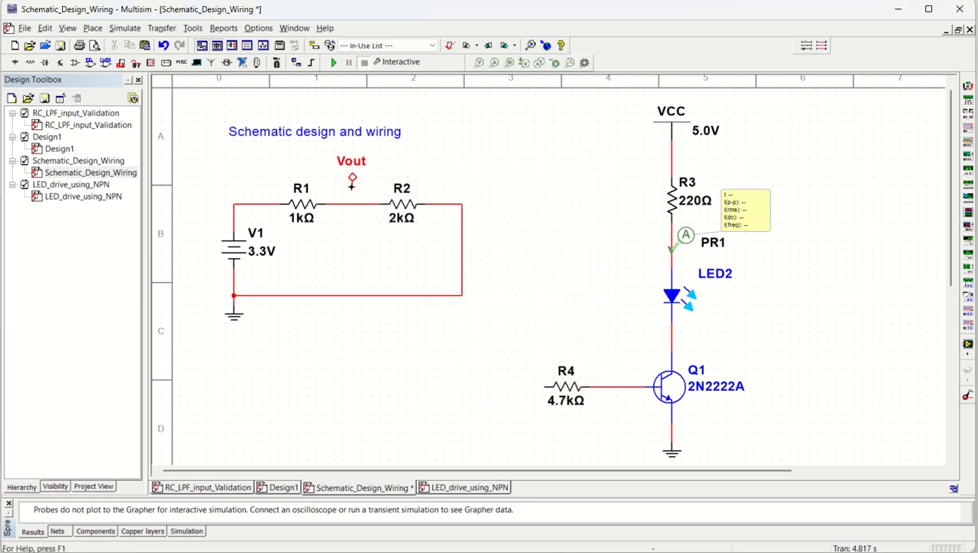
left_click(352, 203)
- Copy the Vout on-page connector above the divider, paste it near R4's open input, and rename the copy Vout
left_click(355, 179)
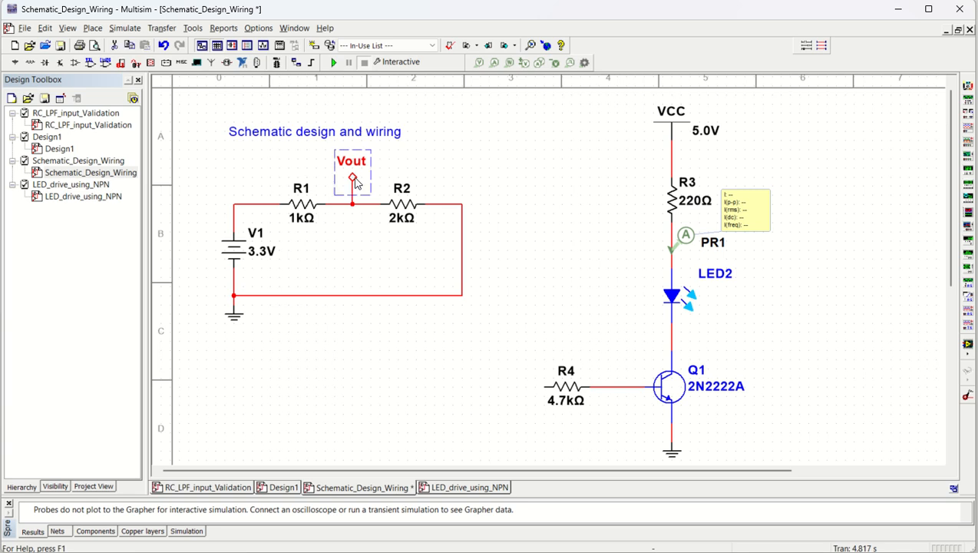
key("ctrl+c")
key("ctrl+v")
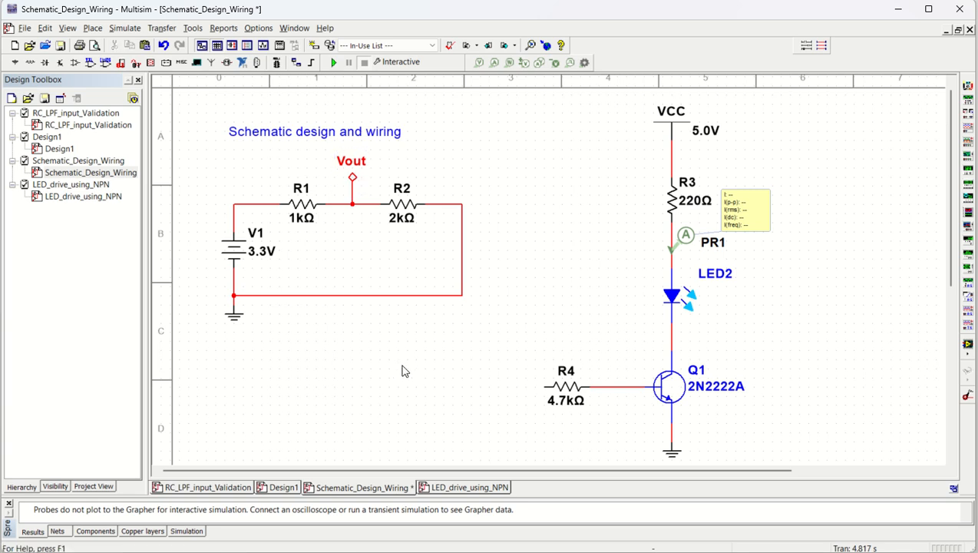
left_click(481, 376)
double_click(485, 358)
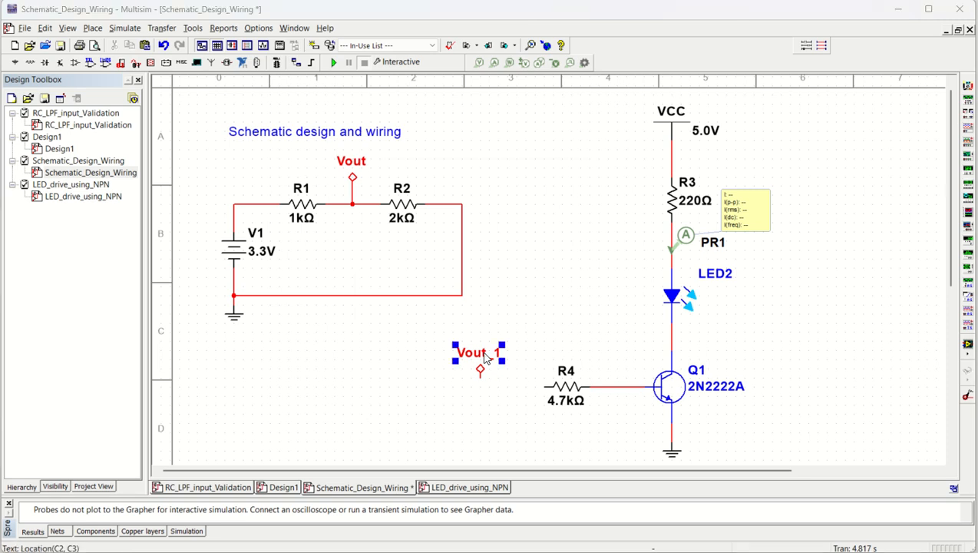
left_click(508, 228)
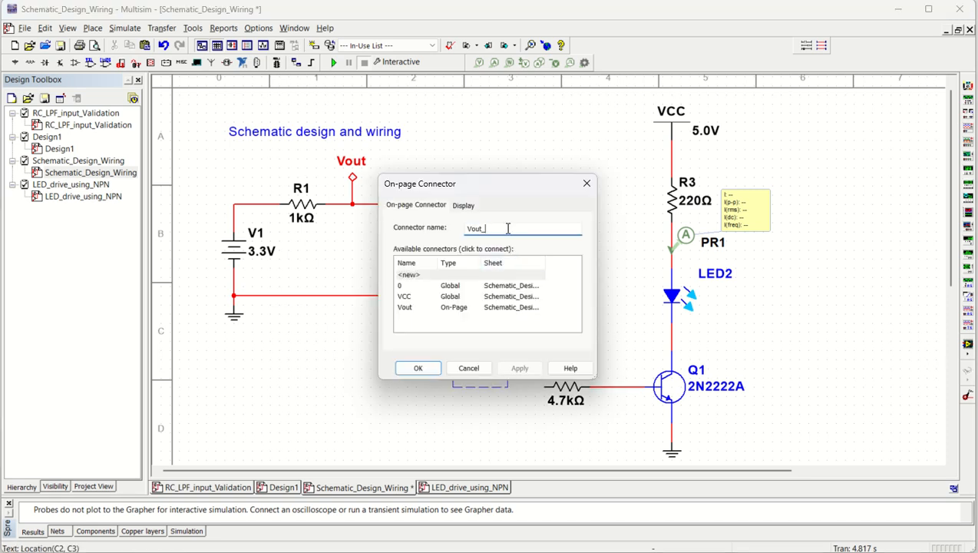
key("BackSpace")
left_click(419, 372)
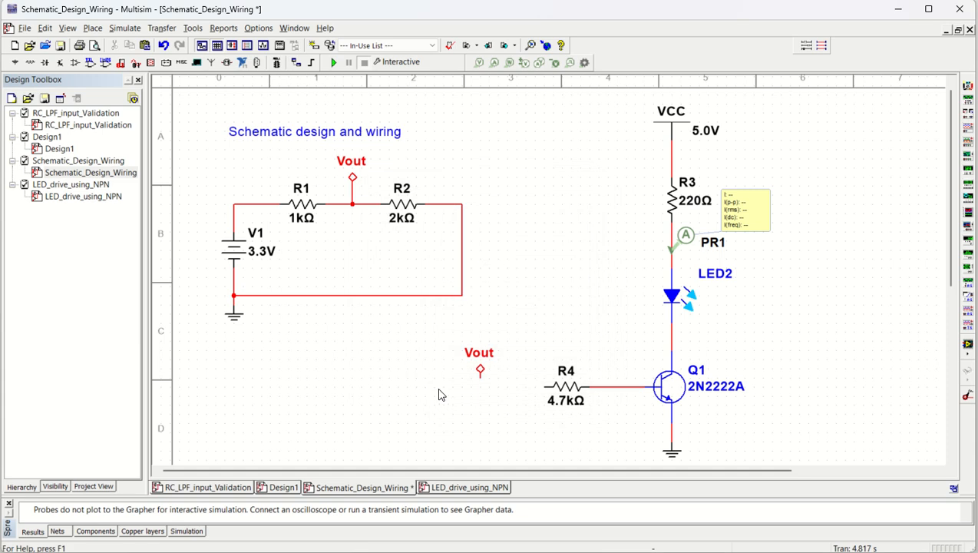
- Wire the copied Vout connector to R4's input, and run and stop the interactive simulation to check the LED current
left_click(480, 375)
left_click(546, 386)
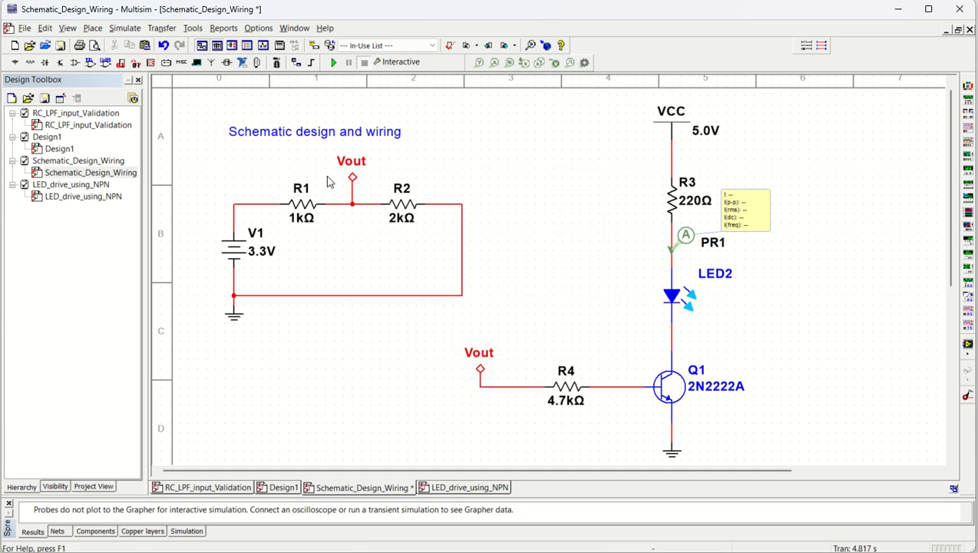
left_click(334, 62)
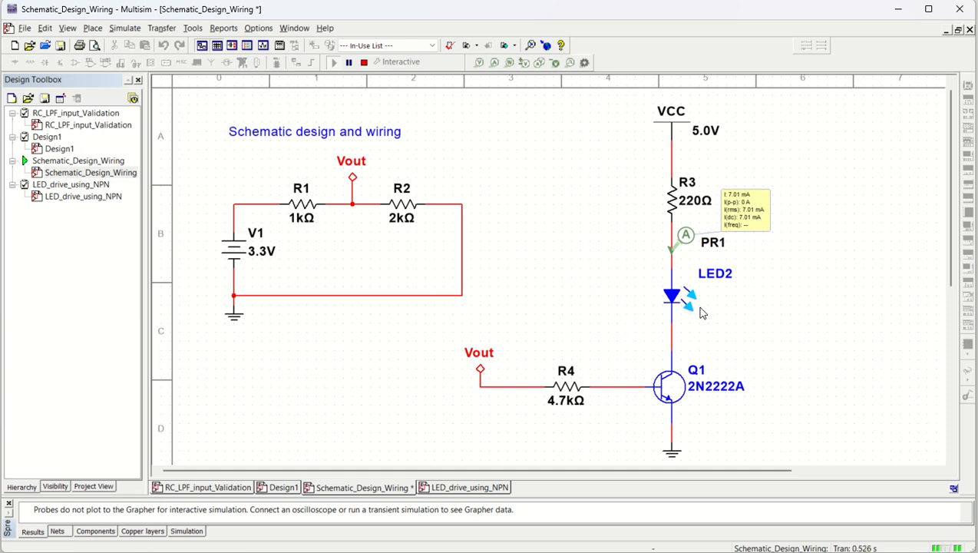
left_click(364, 62)
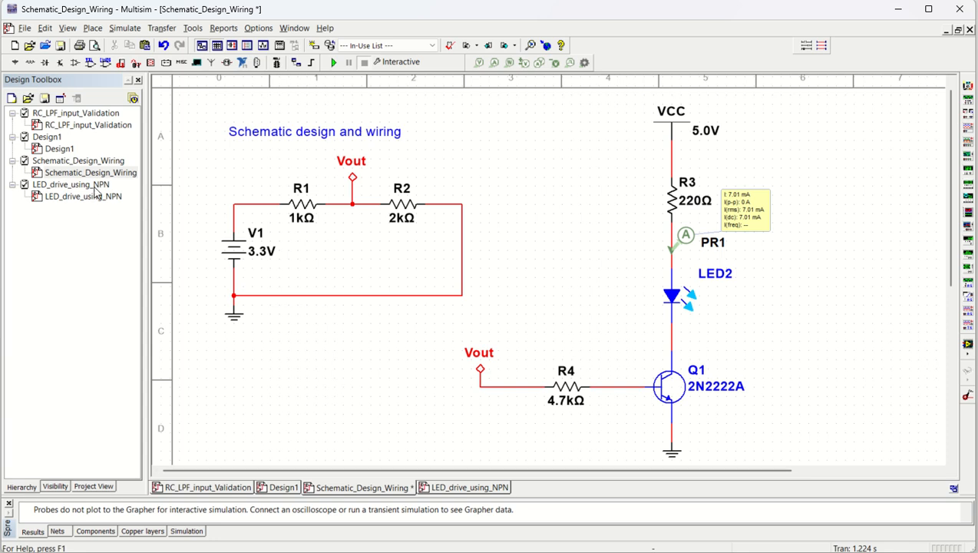
- Add a second page named 2 to the Schematic_Design_Wiring design and widen the design tree to compare both pages
left_click(93, 29)
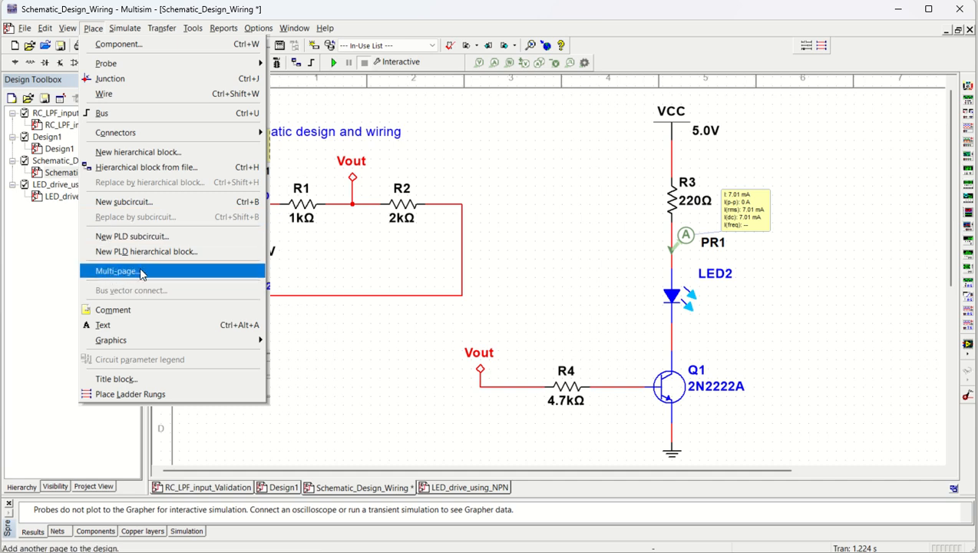
left_click(127, 274)
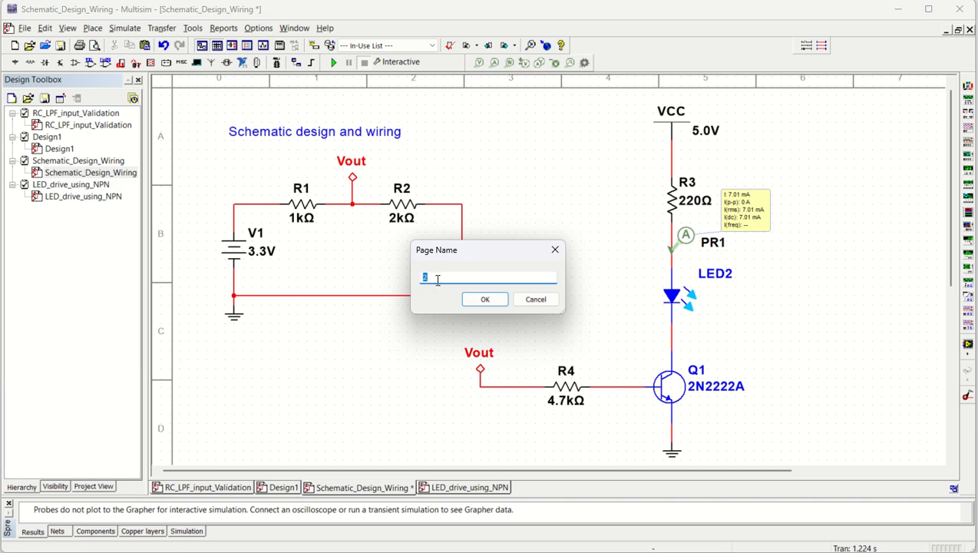
left_click(485, 298)
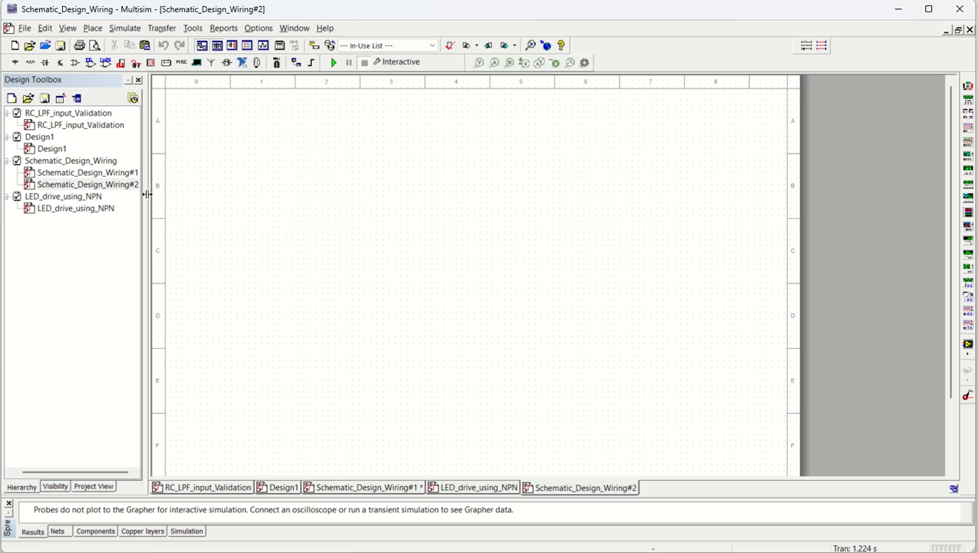
left_click_drag(146, 194, 176, 194)
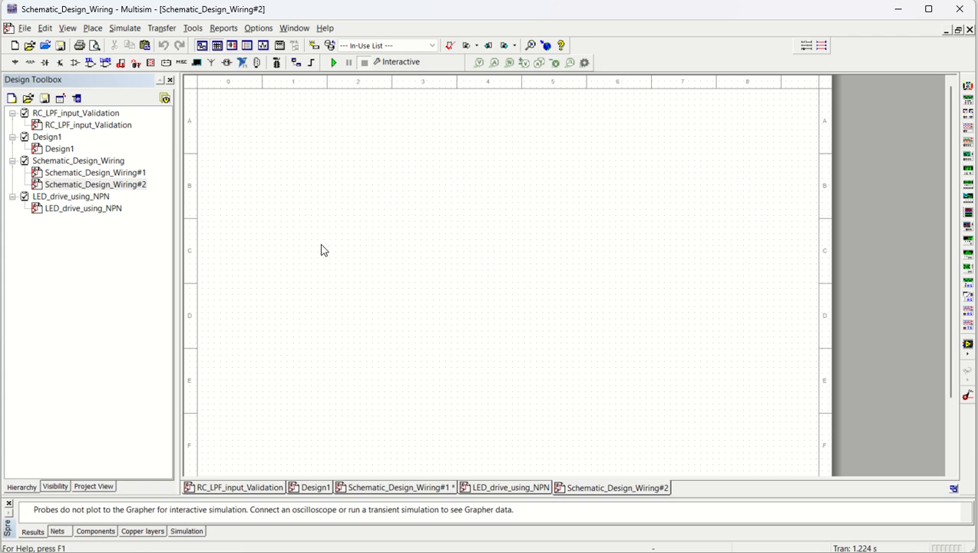
double_click(94, 174)
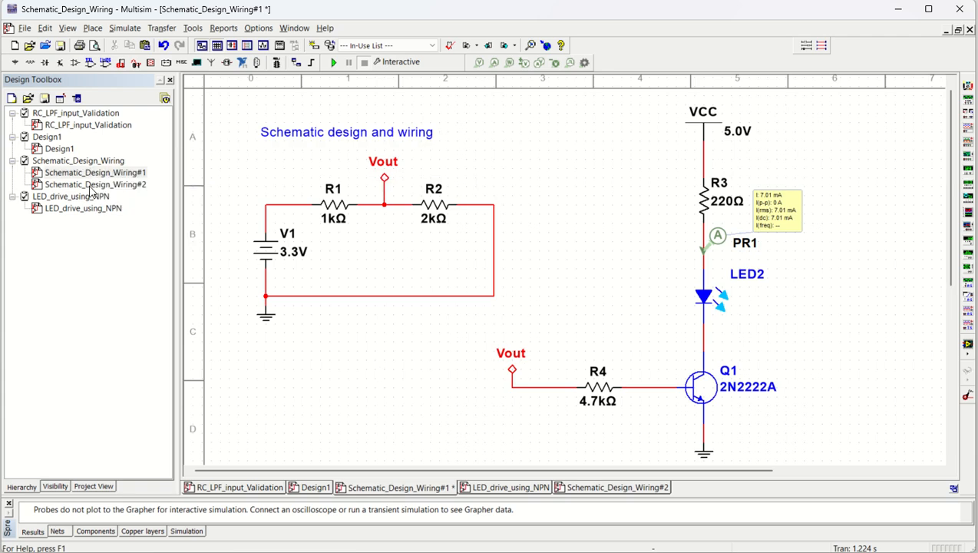
double_click(91, 185)
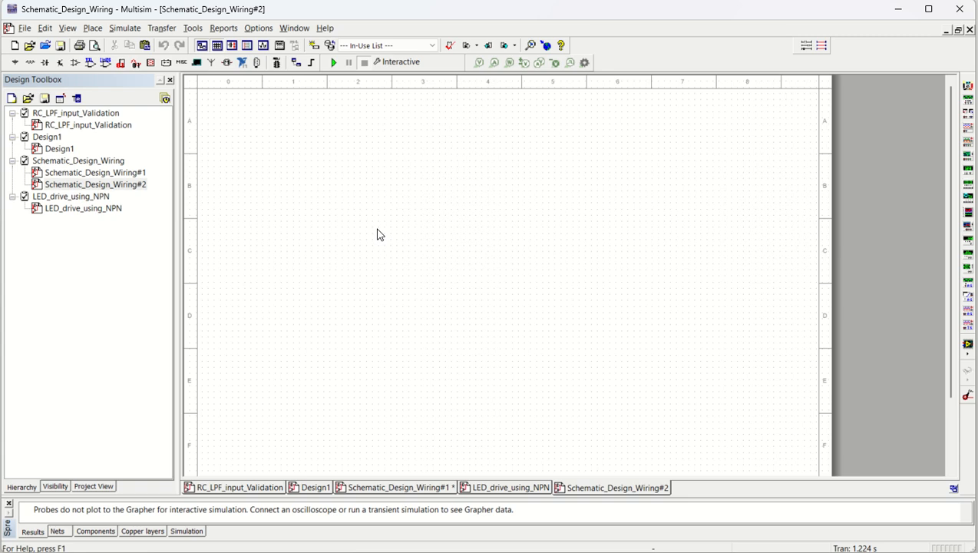
- Open the non_inverting_amplifier2.ms14 design from the Circuit Design Suite 14.3 folder
left_click(29, 45)
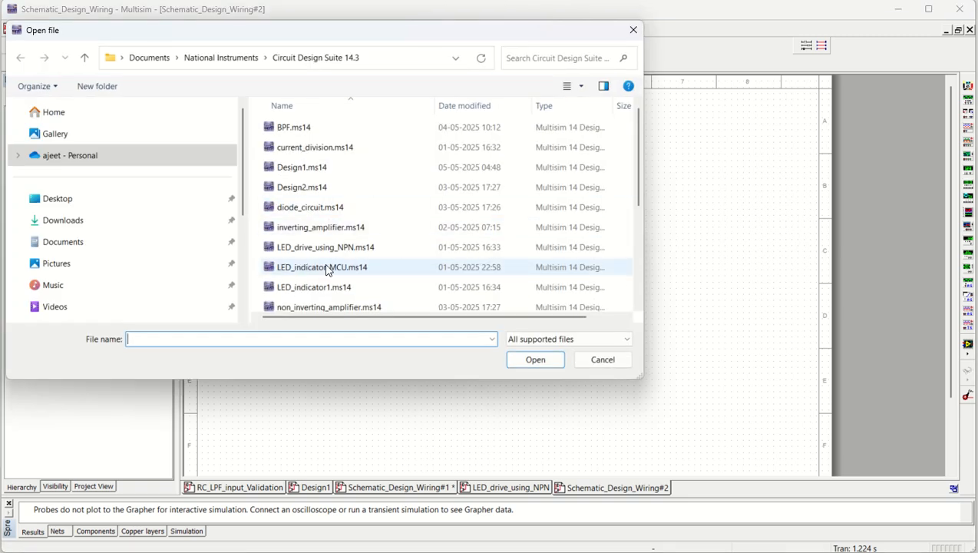
scroll(338, 267, "down", 2)
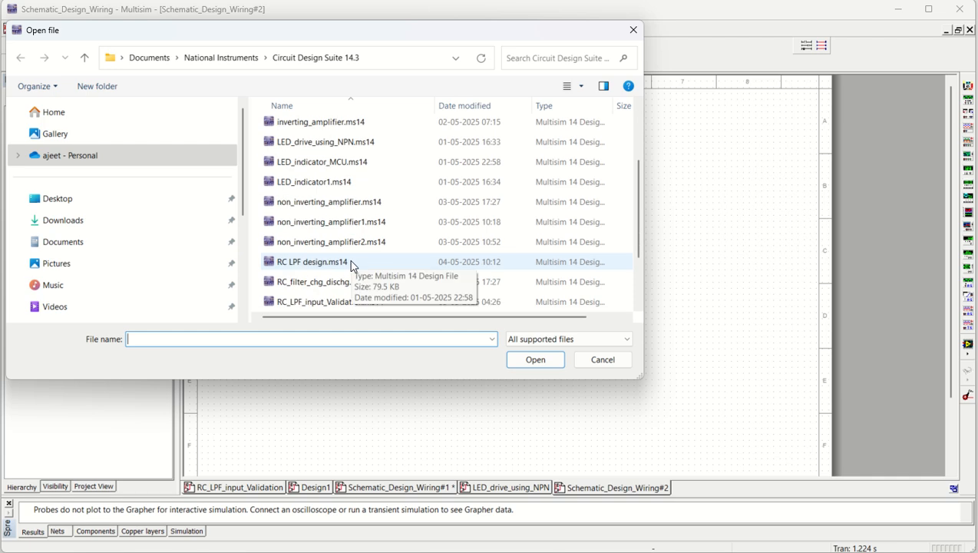
left_click(321, 242)
left_click(536, 361)
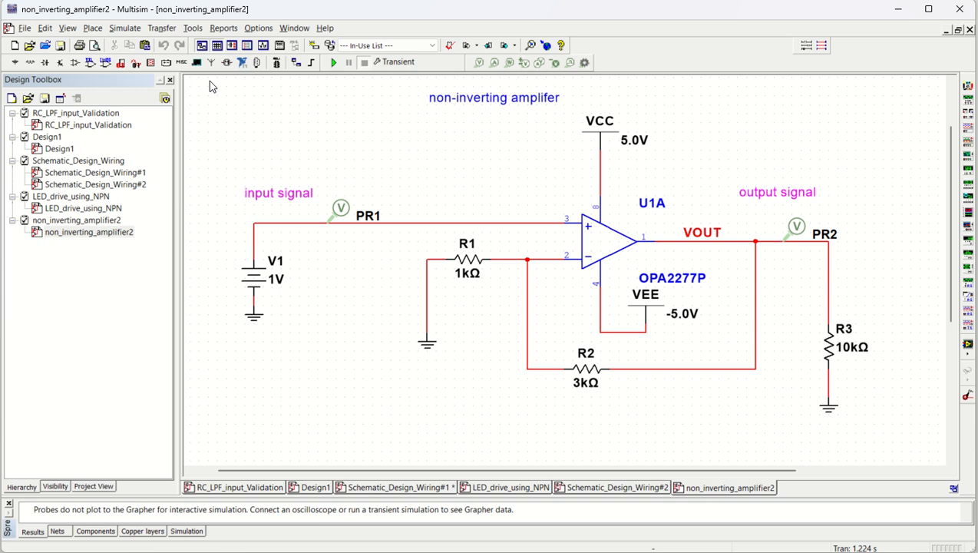
- Copy the entire non-inverting amplifier circuit and paste it onto the Schematic_Design_Wiring#2 page
left_click_drag(209, 81, 891, 449)
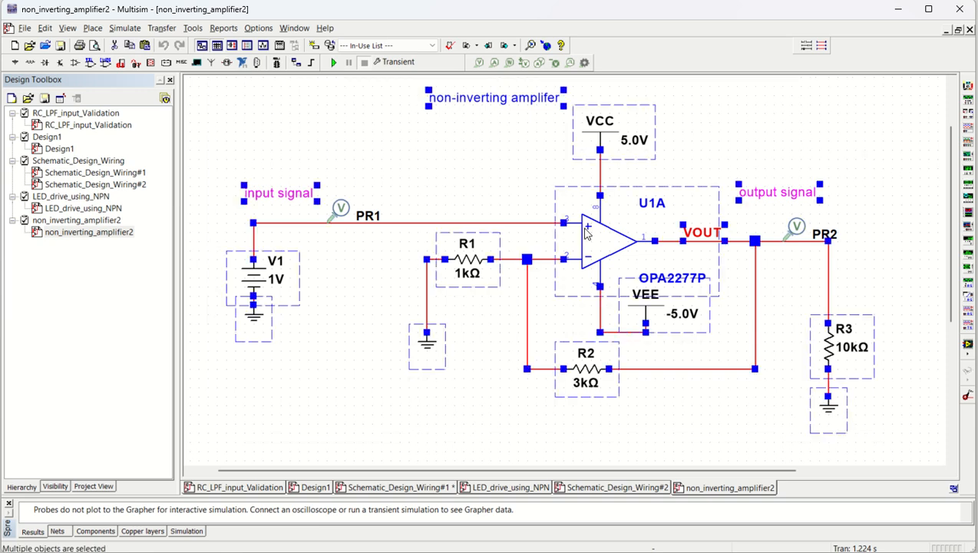
left_click(349, 164)
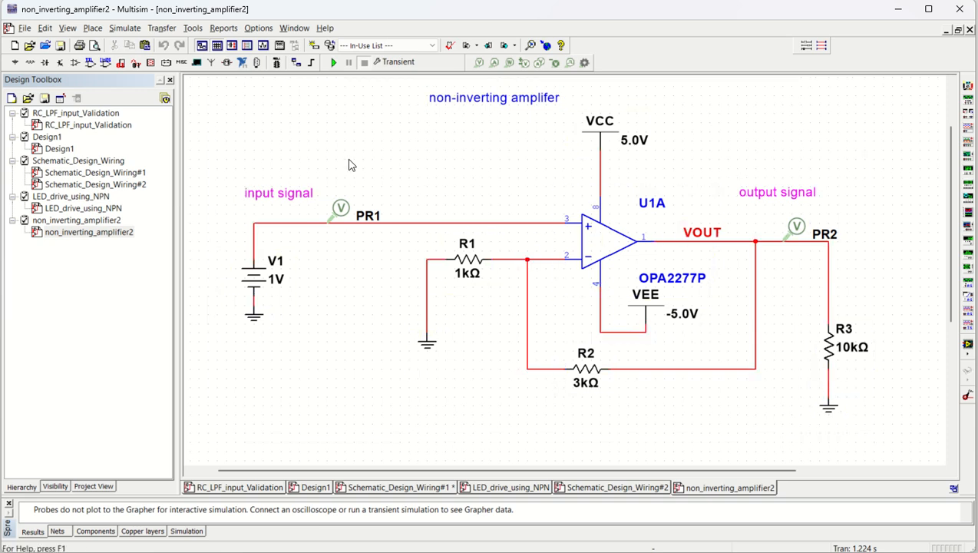
double_click(100, 185)
key("ctrl+v")
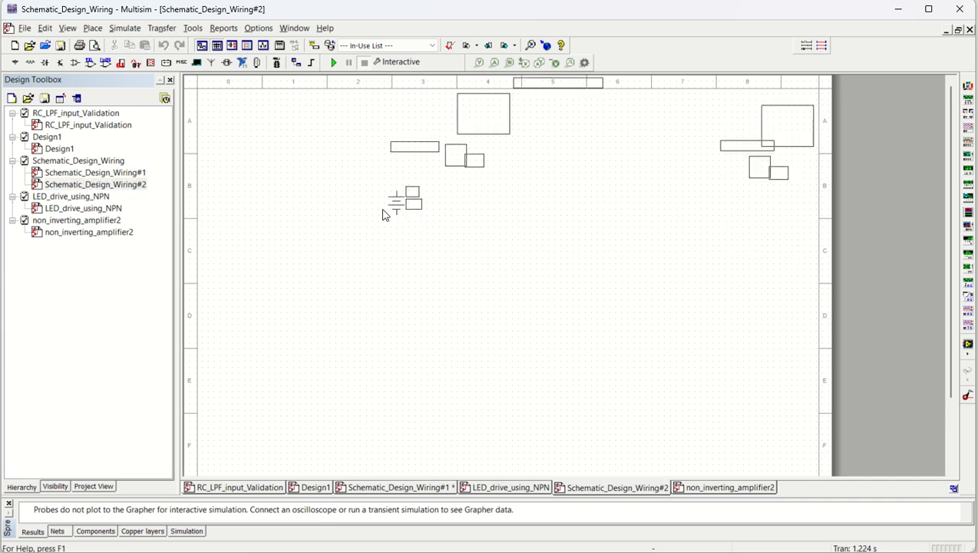
left_click(301, 278)
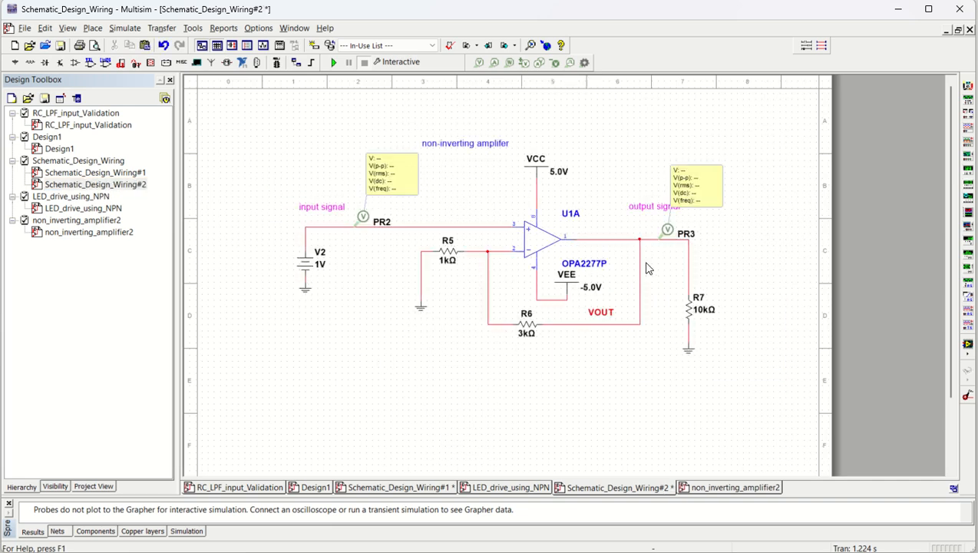
- Delete both voltage probes and the V2 source with its ground and input wire from the pasted amplifier
scroll(647, 269, "up", 1)
left_click(350, 170)
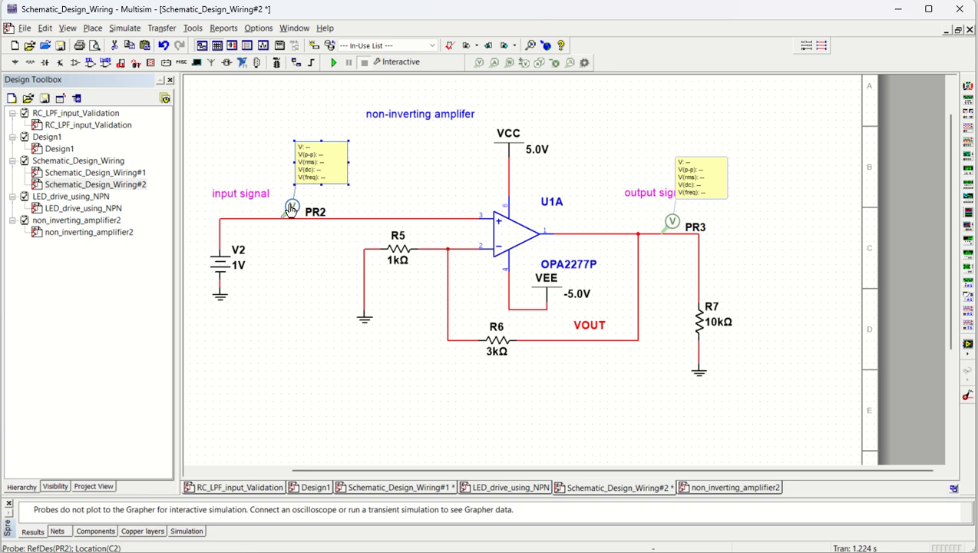
key("Delete")
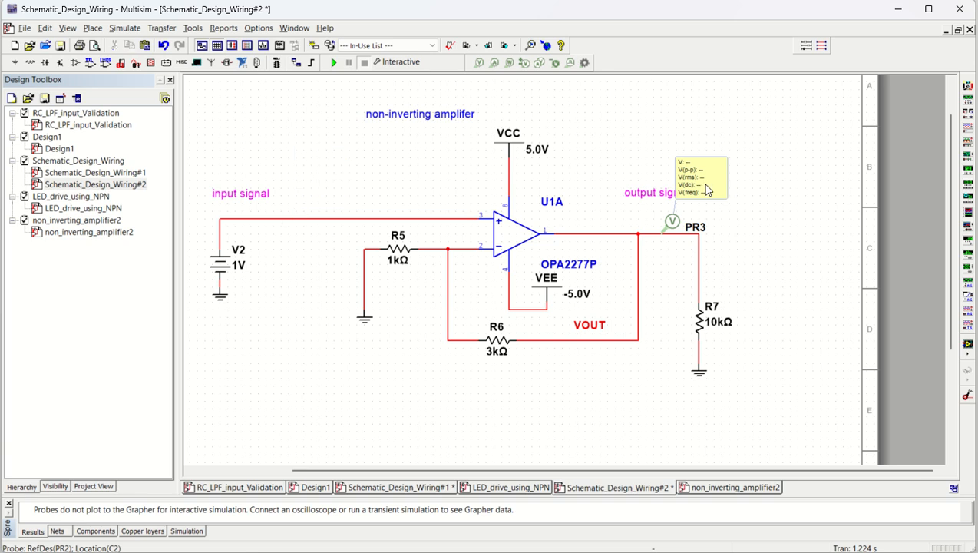
left_click(669, 223)
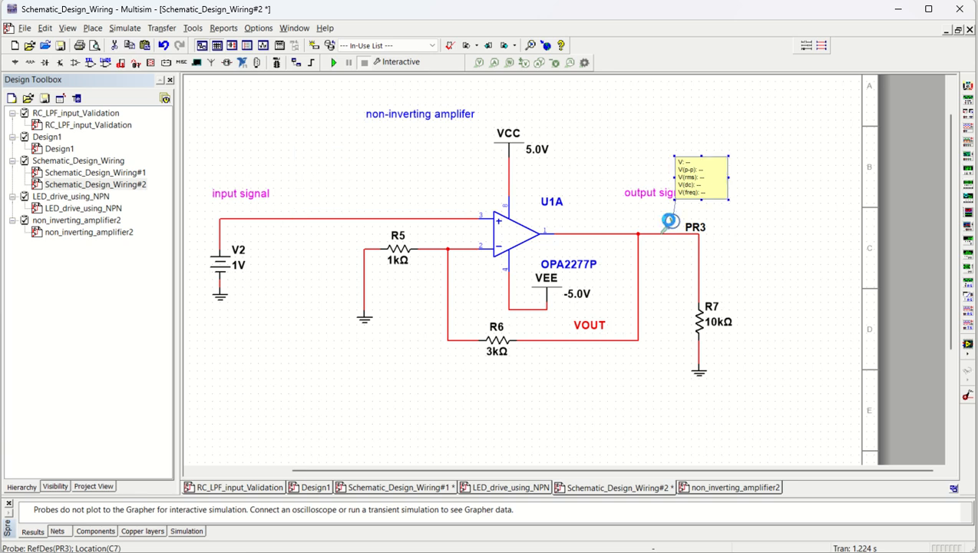
key("Delete")
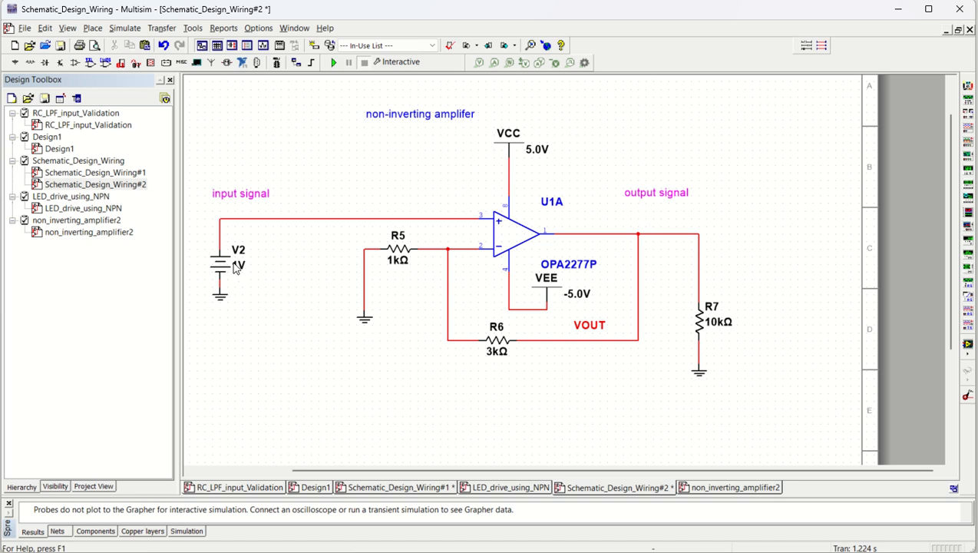
left_click_drag(264, 303, 200, 246)
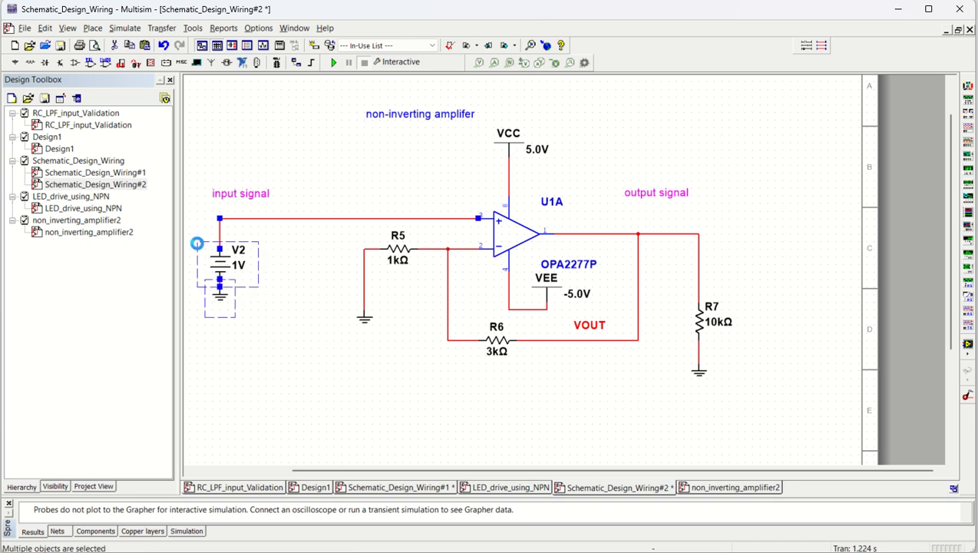
key("Delete")
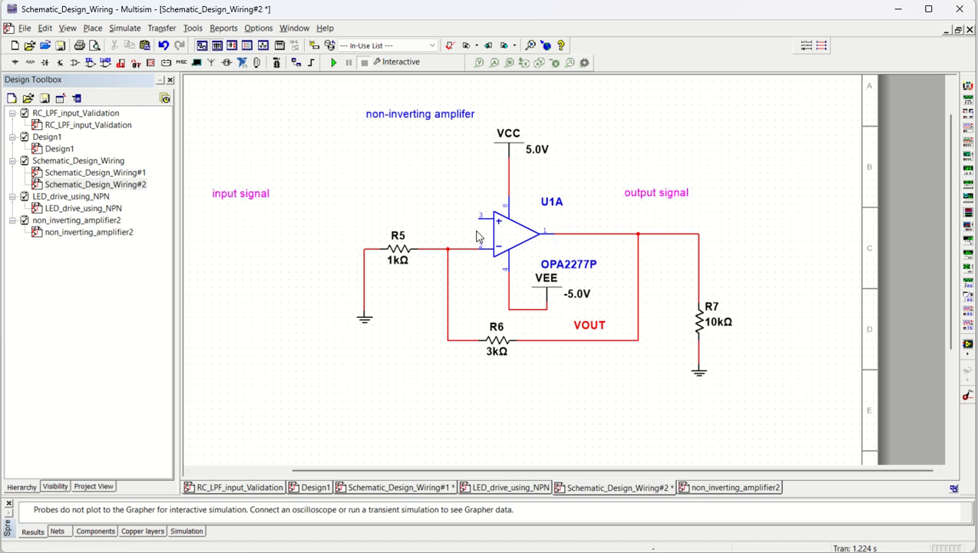
- Review the divider circuit on page 1 against the amplifier on page 2, ending on page 1
double_click(61, 172)
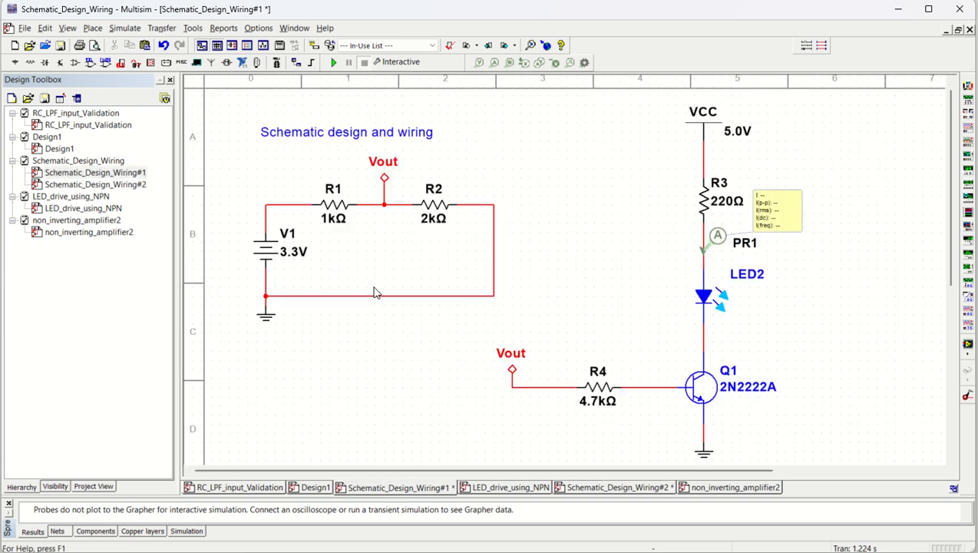
double_click(75, 185)
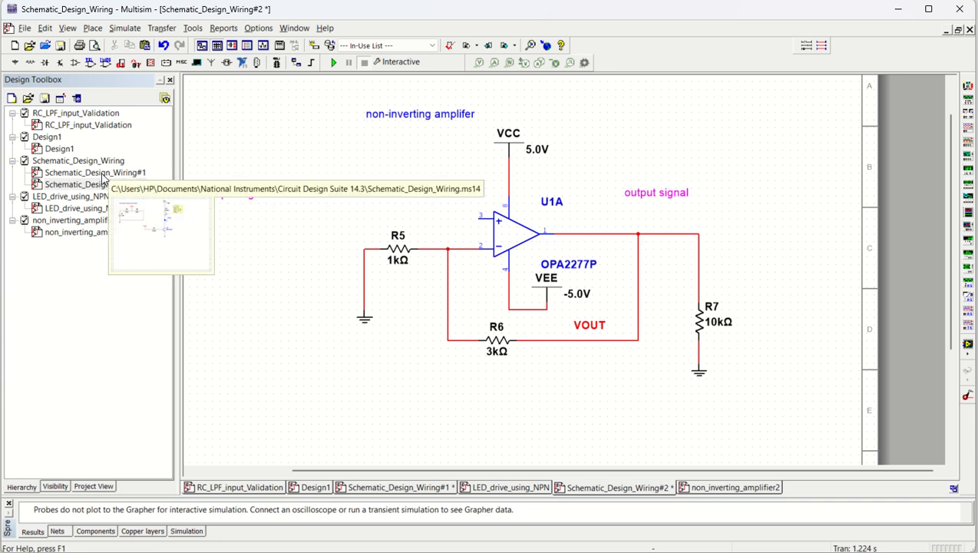
double_click(102, 174)
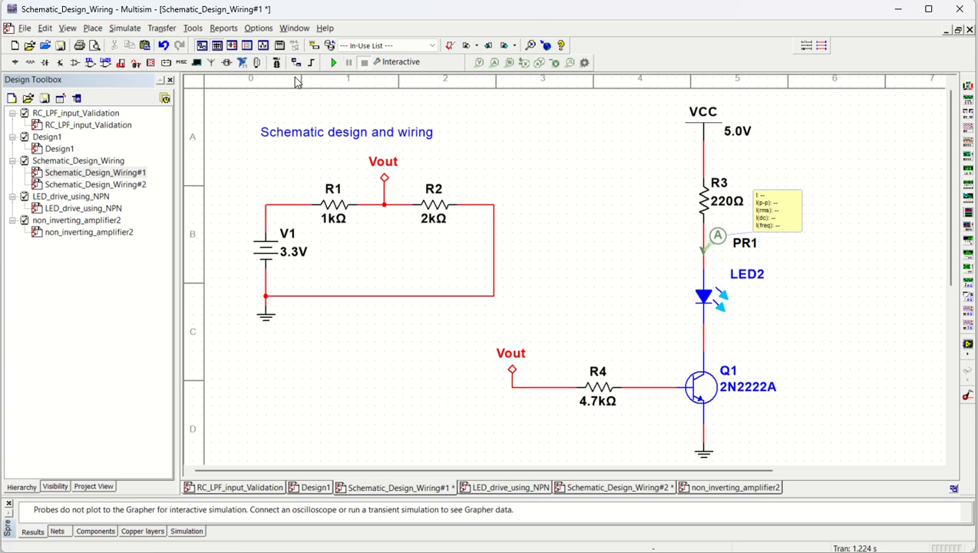
- Place an AC_VOLTAGE source from the signal voltage sources family in the empty area below the divider circuit on page 1
left_click(93, 28)
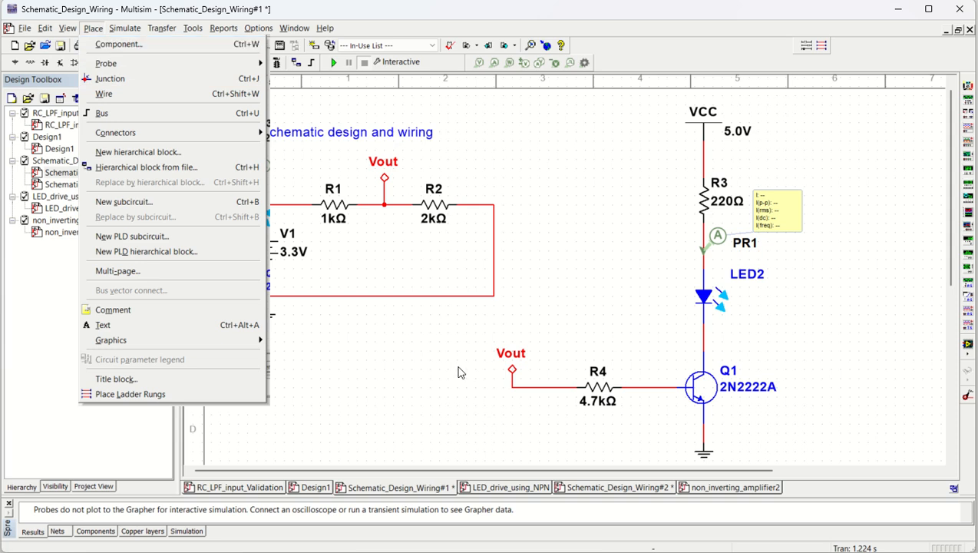
left_click(387, 382)
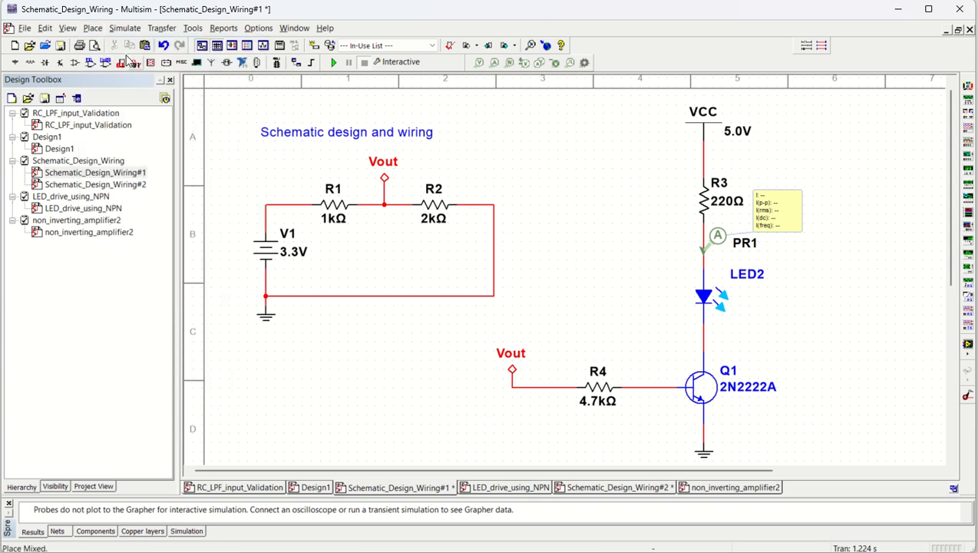
left_click(93, 28)
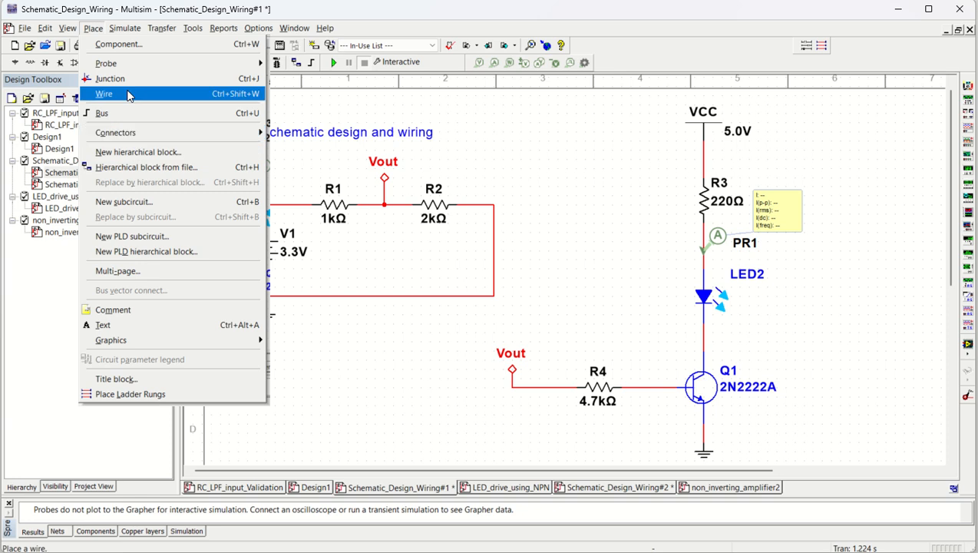
left_click(129, 44)
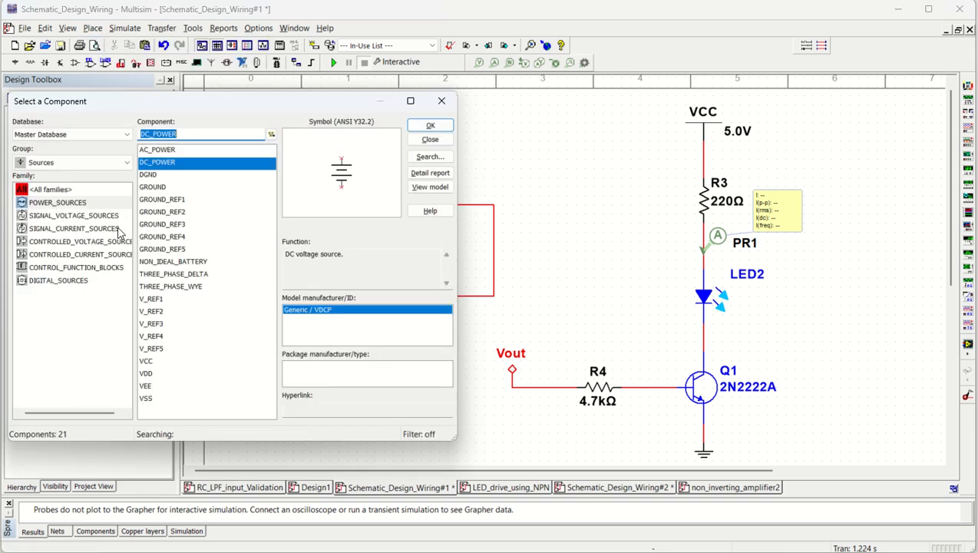
left_click(60, 216)
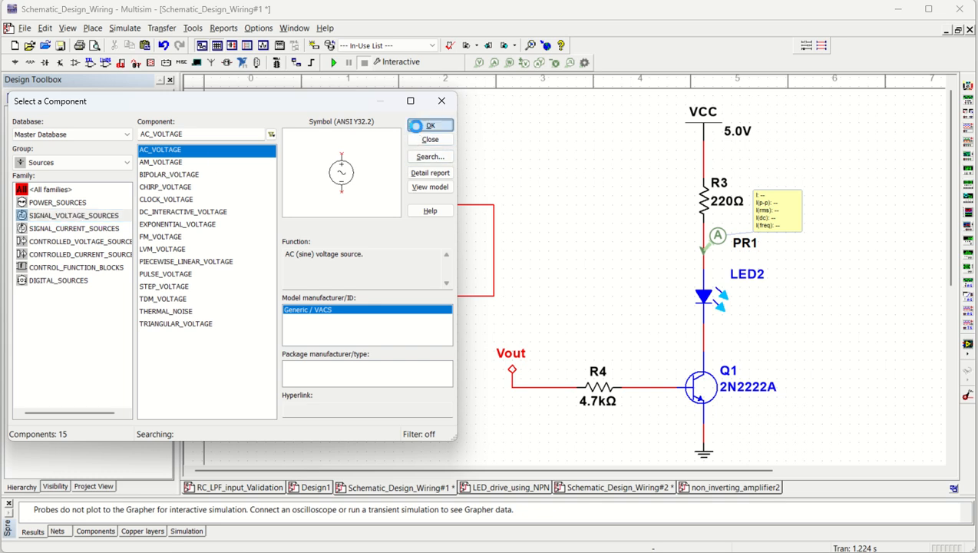
left_click(430, 125)
scroll(279, 348, "down", 3)
left_click(288, 284)
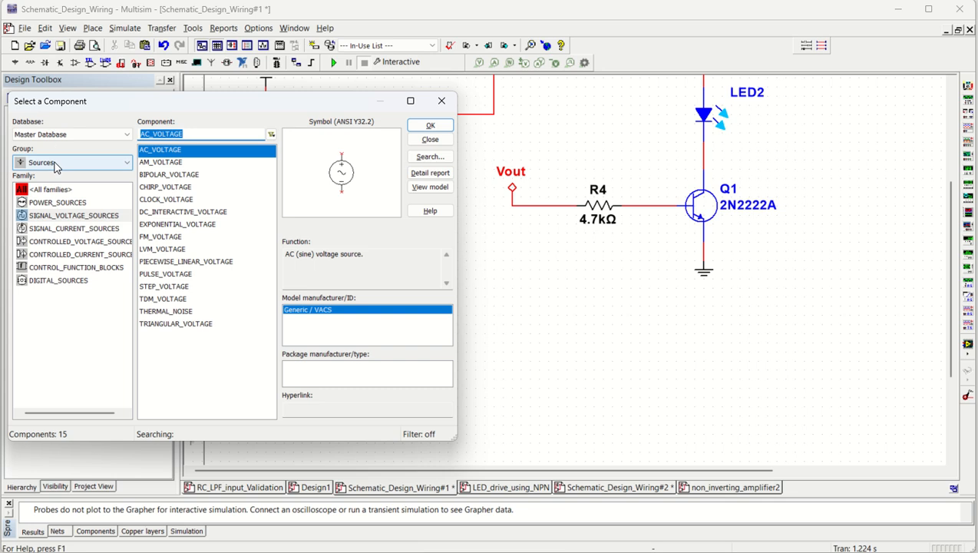
- Place a 1k resistor from the Basic group above and beside the new AC source
left_click(56, 166)
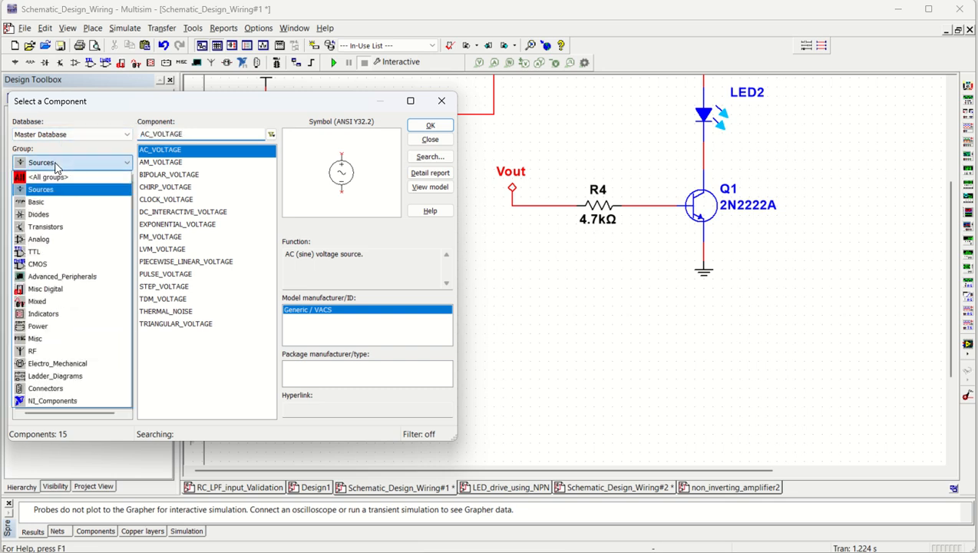
left_click(53, 205)
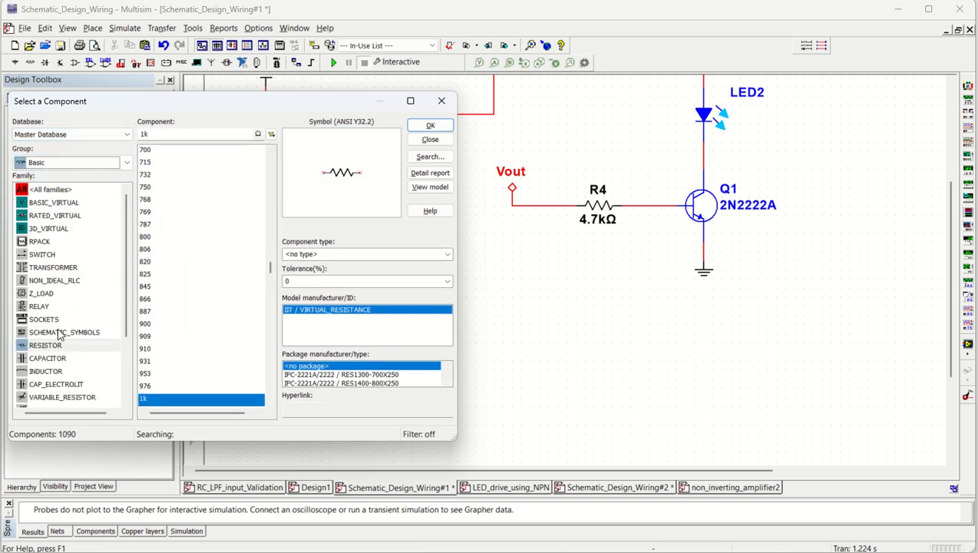
left_click(426, 129)
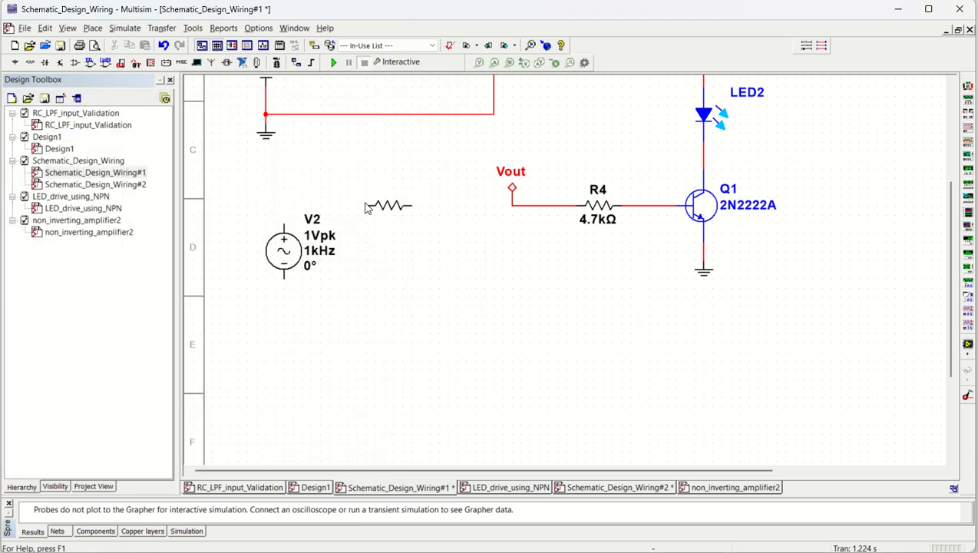
left_click(338, 198)
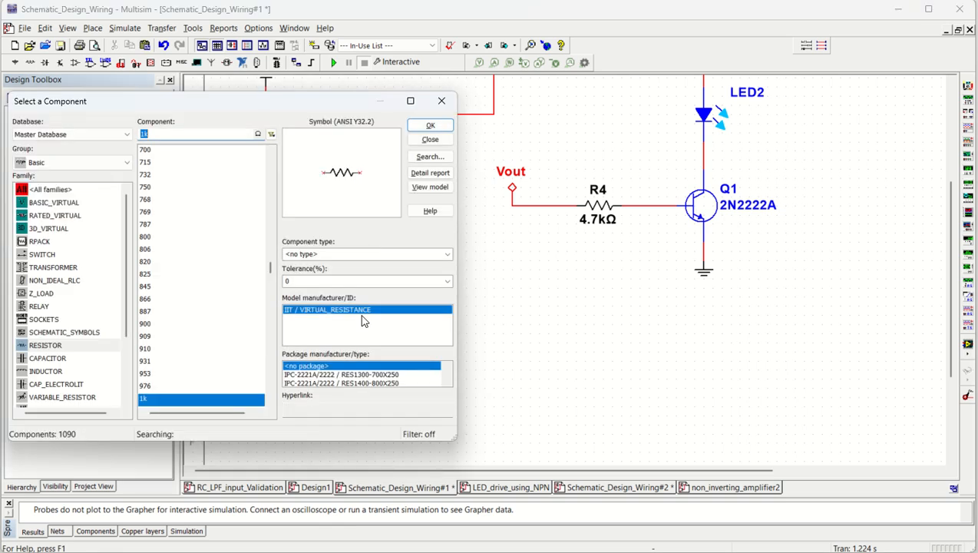
- Place a vertically oriented 1µ capacitor beside the AC source and finish placing components
left_click(52, 359)
left_click(432, 126)
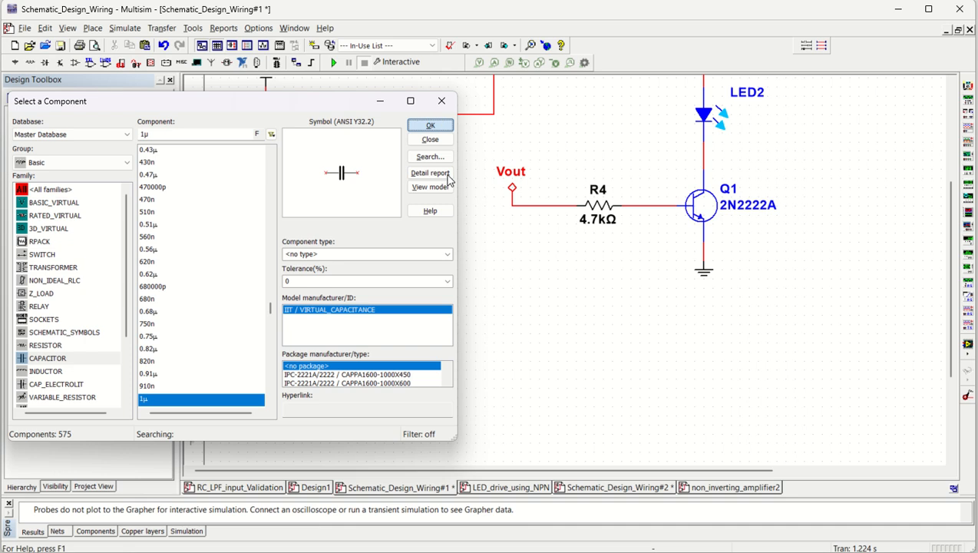
key("ctrl+r")
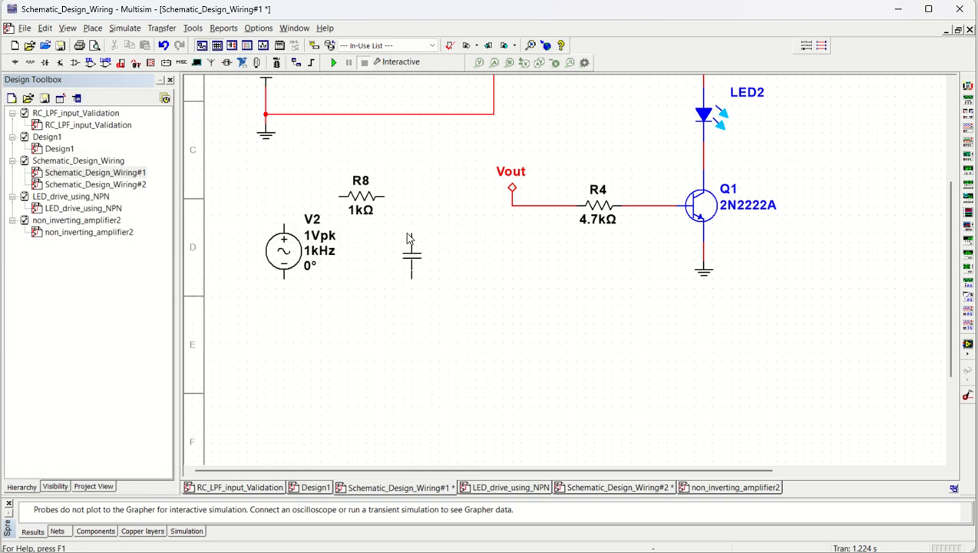
left_click(407, 229)
left_click(442, 102)
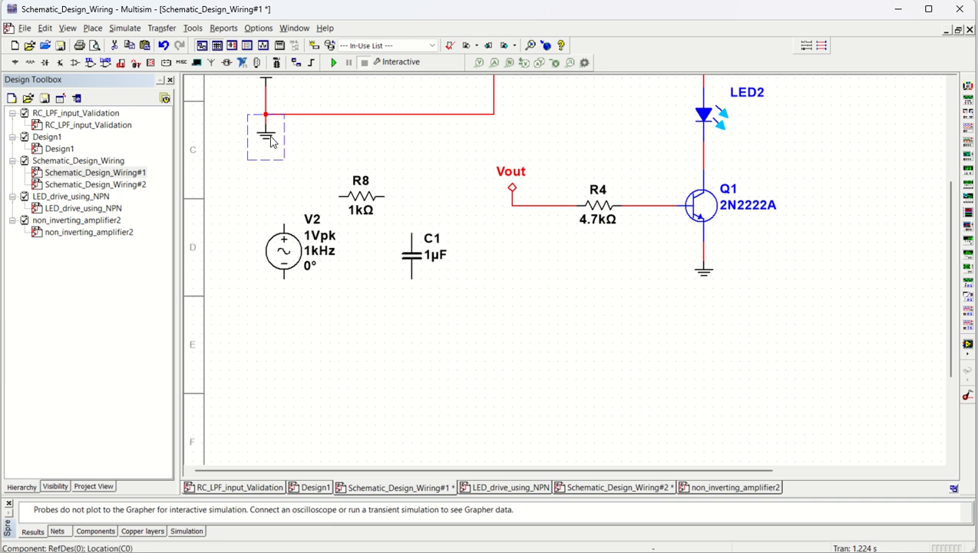
- Paste a copy of the divider's ground symbol below the AC source and wire it to the source's negative terminal
key("ctrl+v")
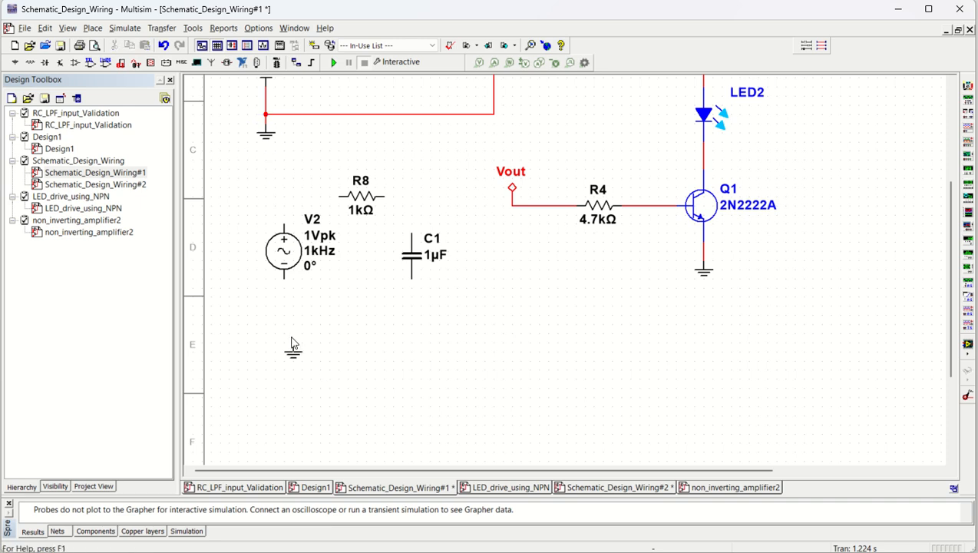
left_click(284, 328)
left_click_drag(284, 330, 284, 275)
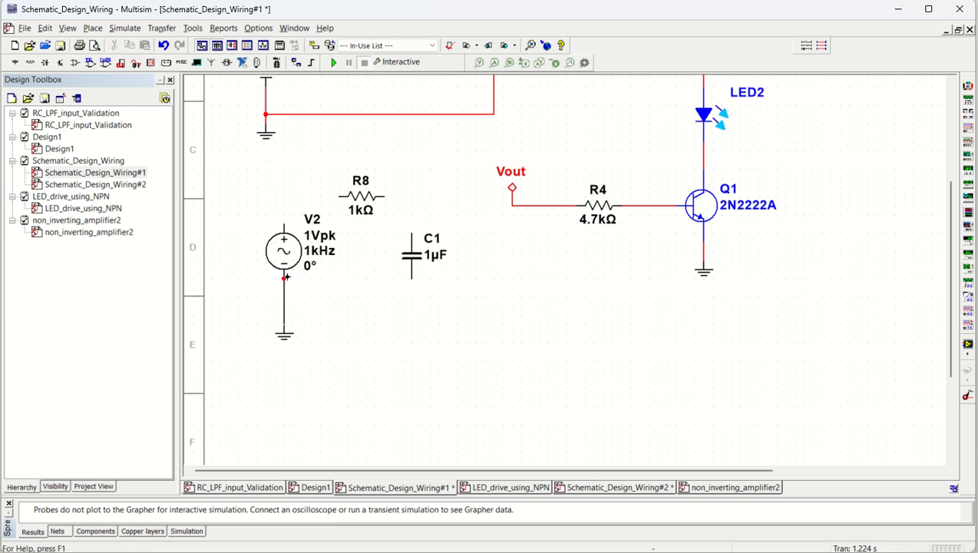
- Wire the AC source through R8 to C1 and return the capacitor's other end to the ground wire
left_click(284, 224)
left_click(339, 197)
left_click(385, 197)
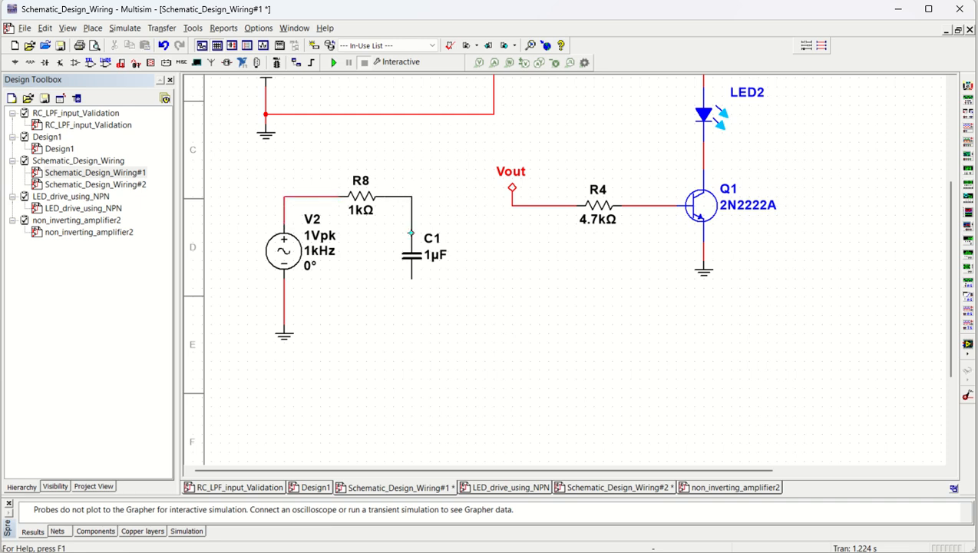
left_click(412, 234)
left_click(412, 280)
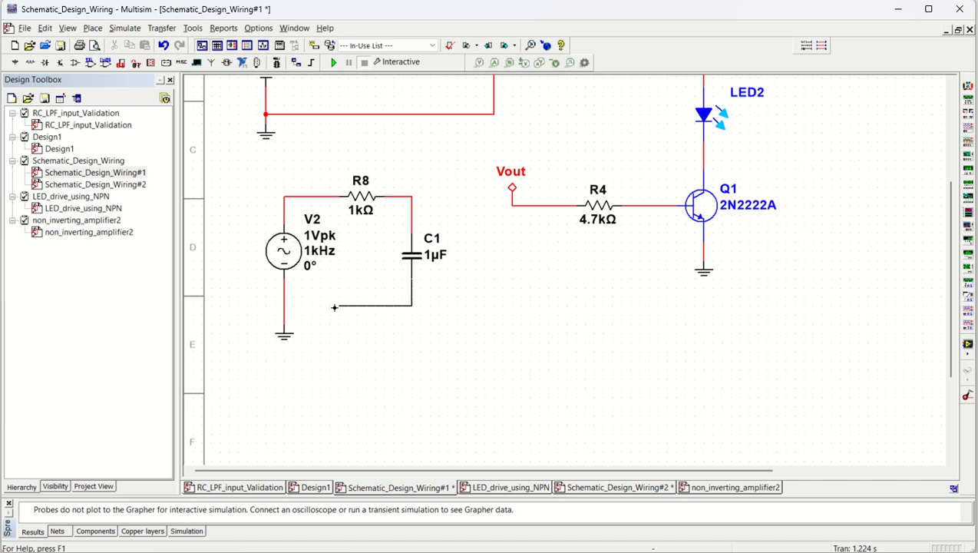
left_click(284, 306)
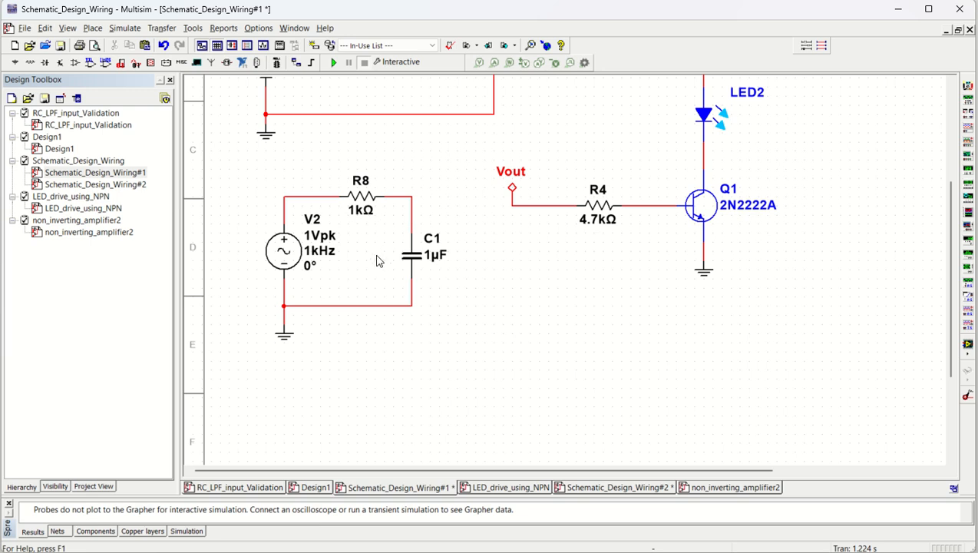
- Switch to design calculation.xlsx in Excel and set the first filter's resistance R in D52 to 1000 ohm
left_click(341, 274)
left_click(388, 286)
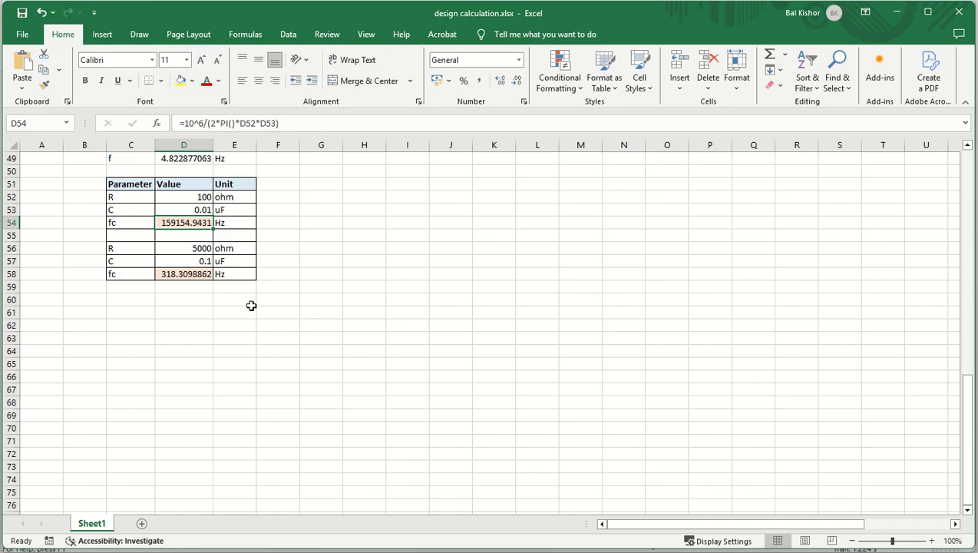
left_click(194, 197)
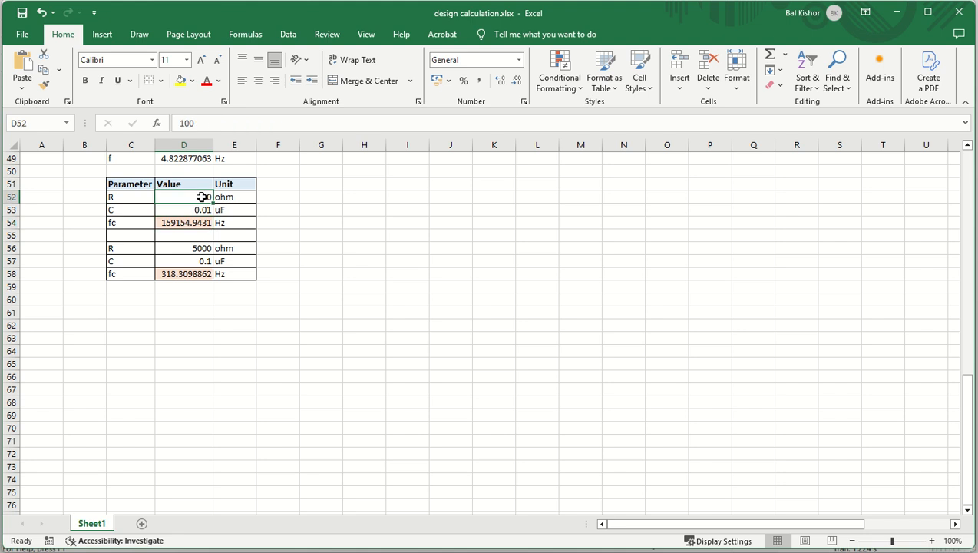
double_click(202, 197)
type("0")
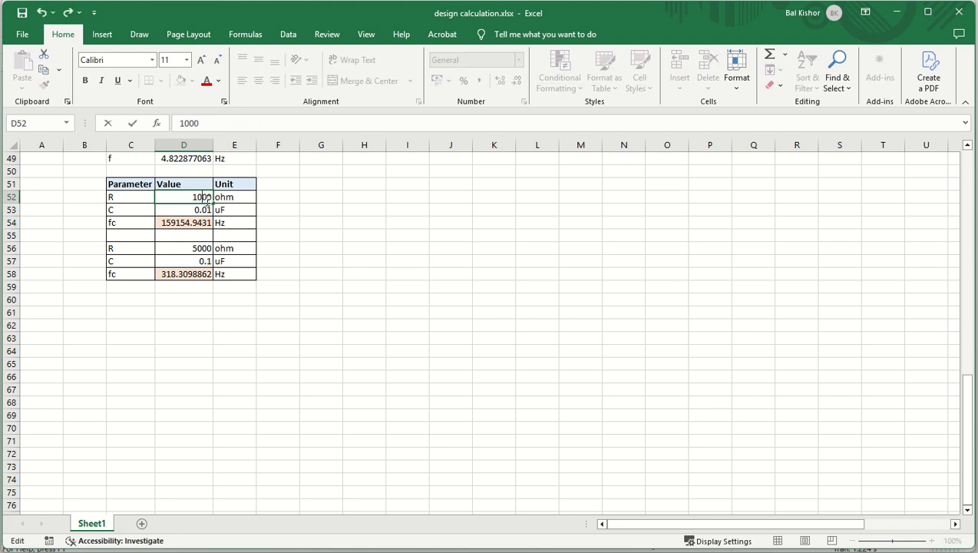
key("Return")
- Set the first filter's capacitance C in D53 to 0.1 uF and edit its resistance R again
double_click(205, 210)
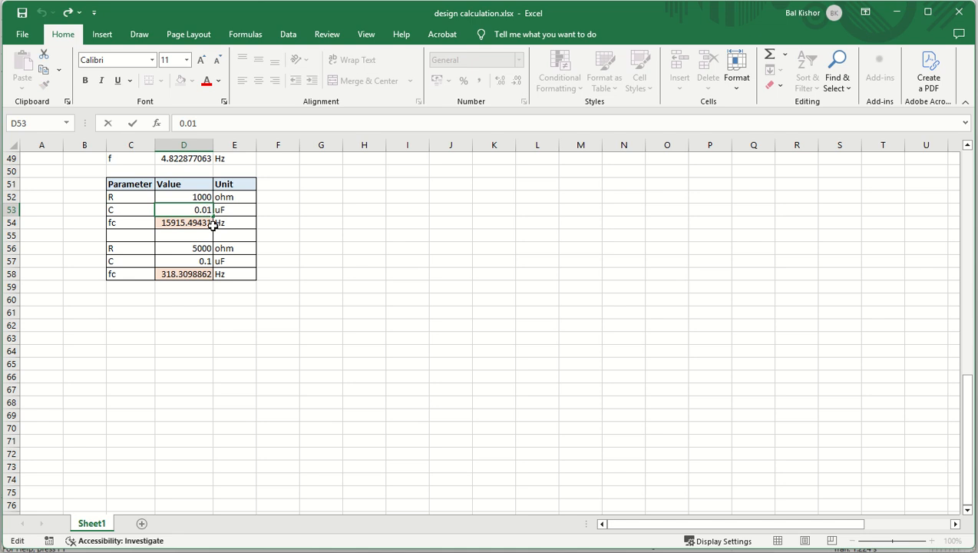
key("Return")
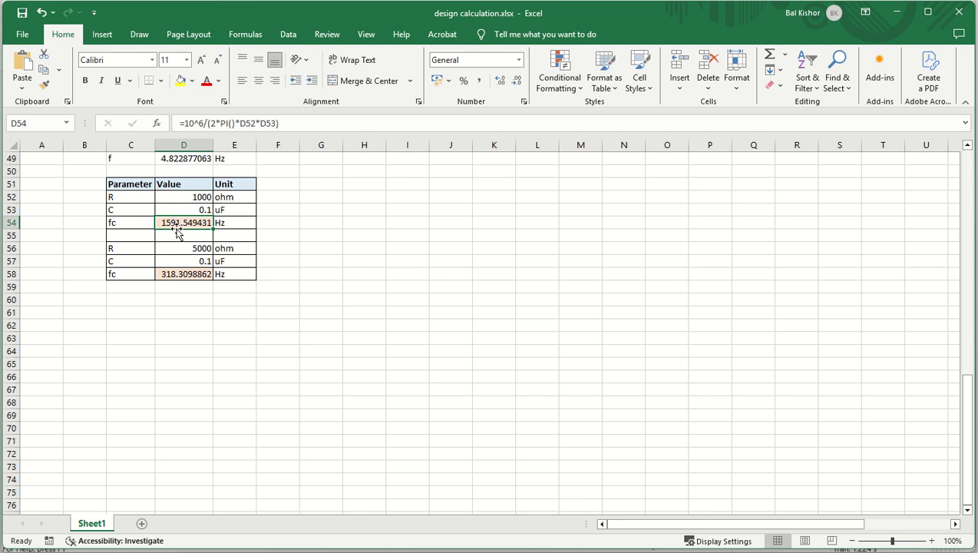
double_click(204, 197)
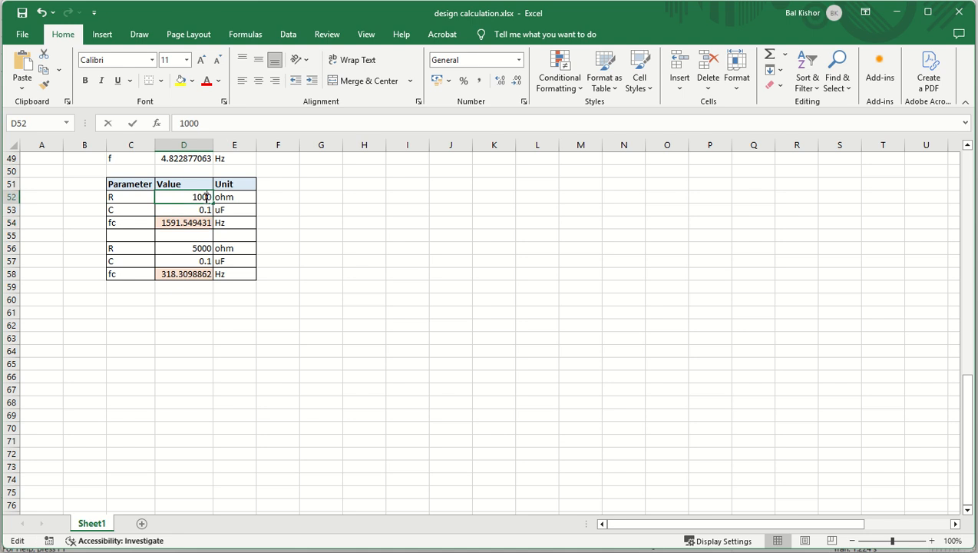
key("Return")
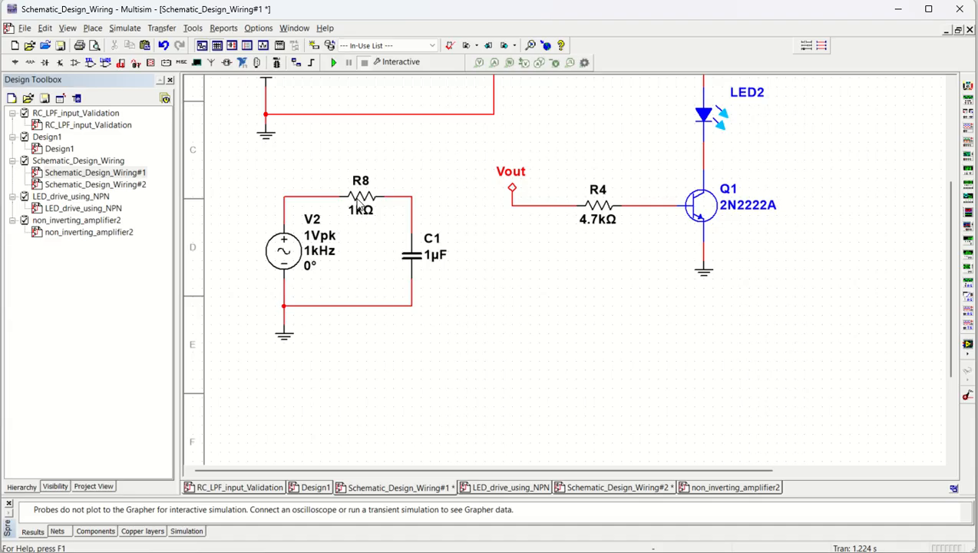
- Back in the Multisim schematic, set resistor R8 to 100 Ω and capacitor C1 to 0.1 µF
double_click(358, 204)
type("100")
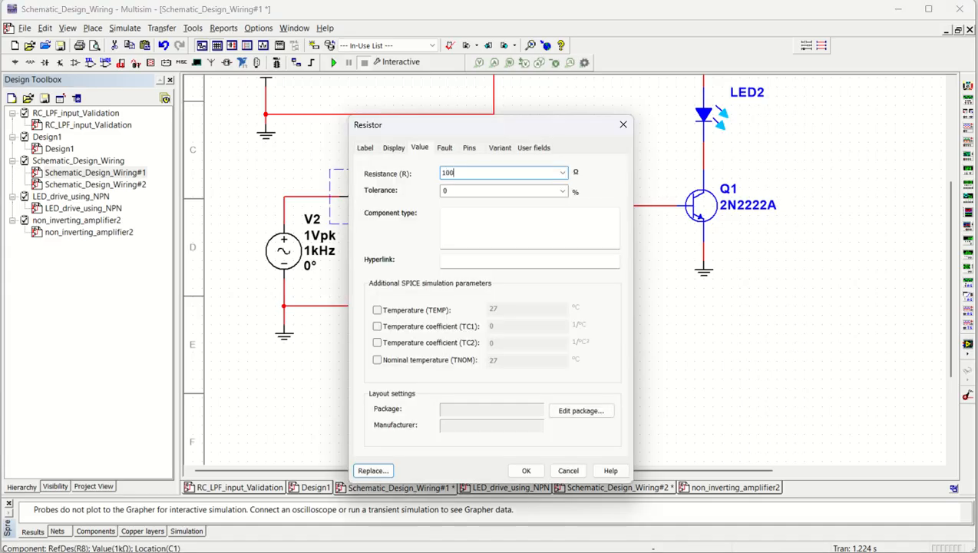
key("Return")
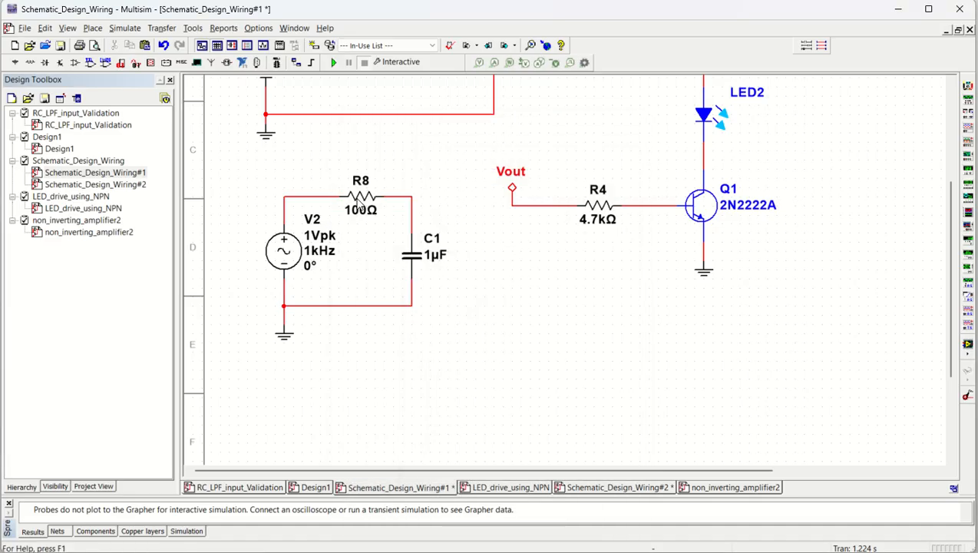
double_click(422, 259)
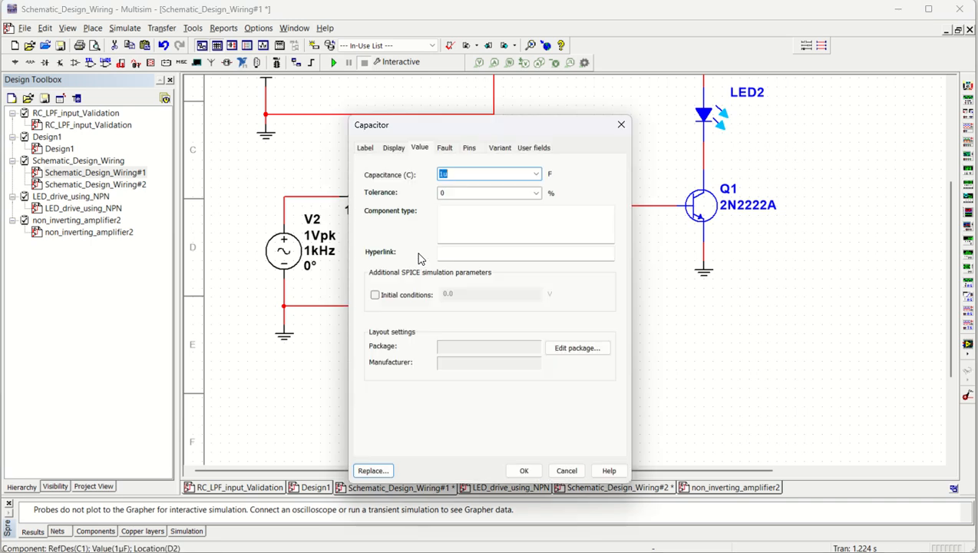
key("Return")
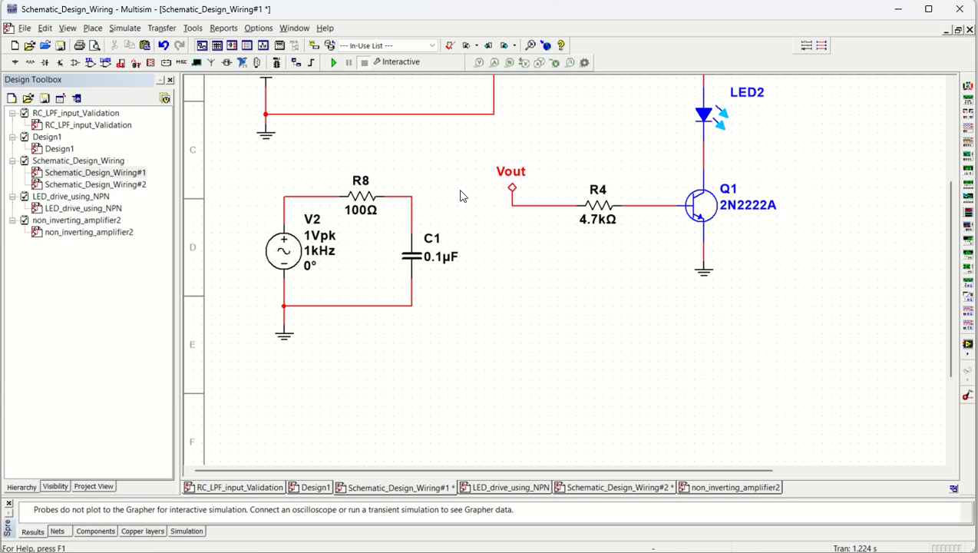
- Open the Schematic_Design_Wiring#2 page and delete the feedback wire between R6 and the amplifier output
double_click(96, 185)
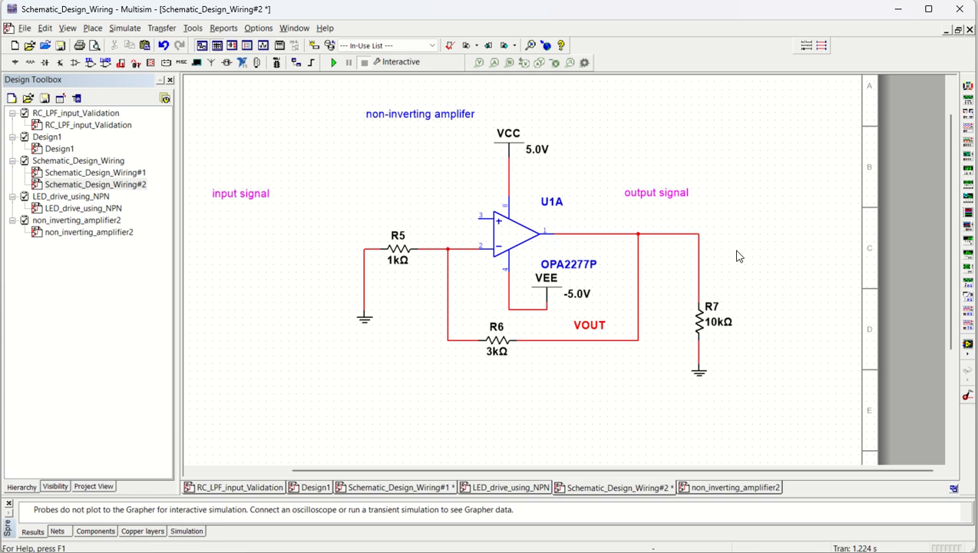
left_click(589, 329)
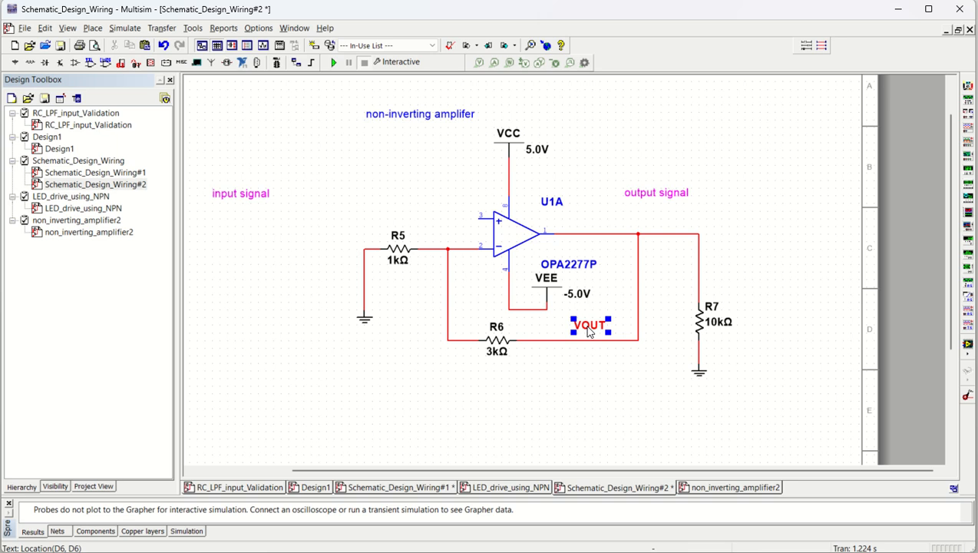
right_click(589, 330)
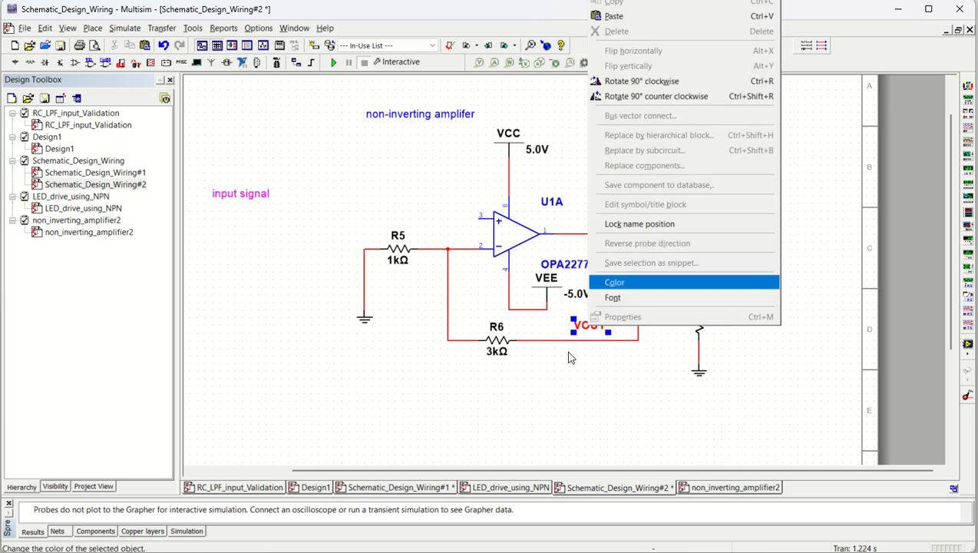
left_click(550, 350)
right_click(548, 340)
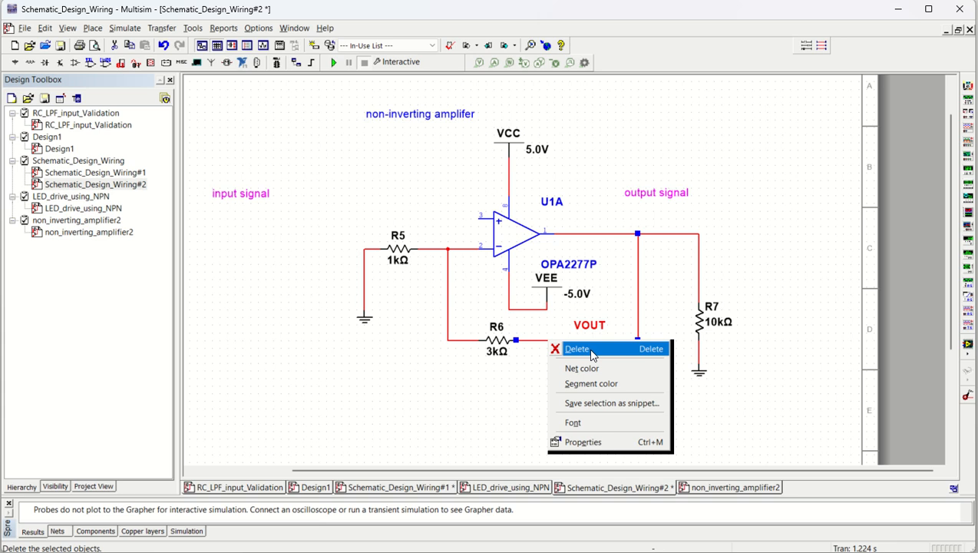
left_click(591, 350)
left_click(637, 221)
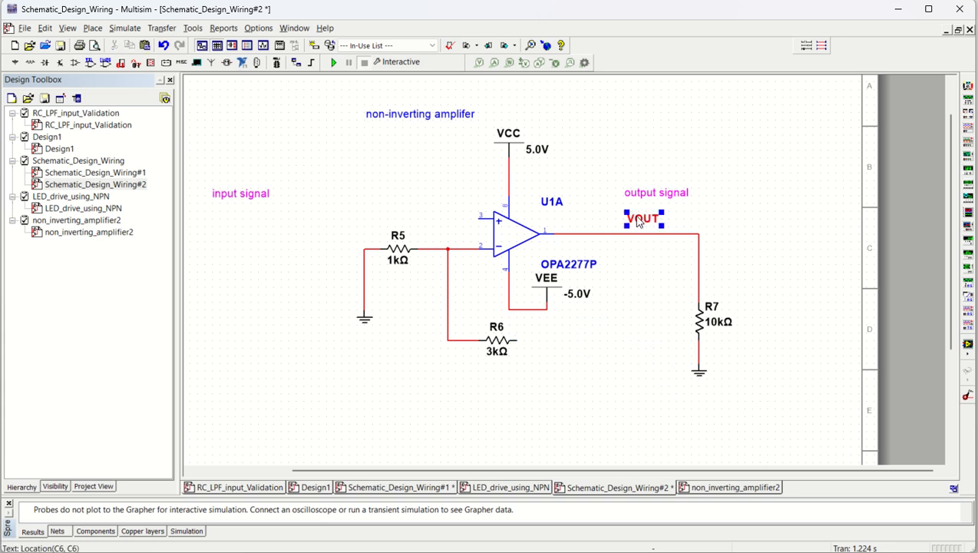
right_click(632, 234)
left_click(607, 367)
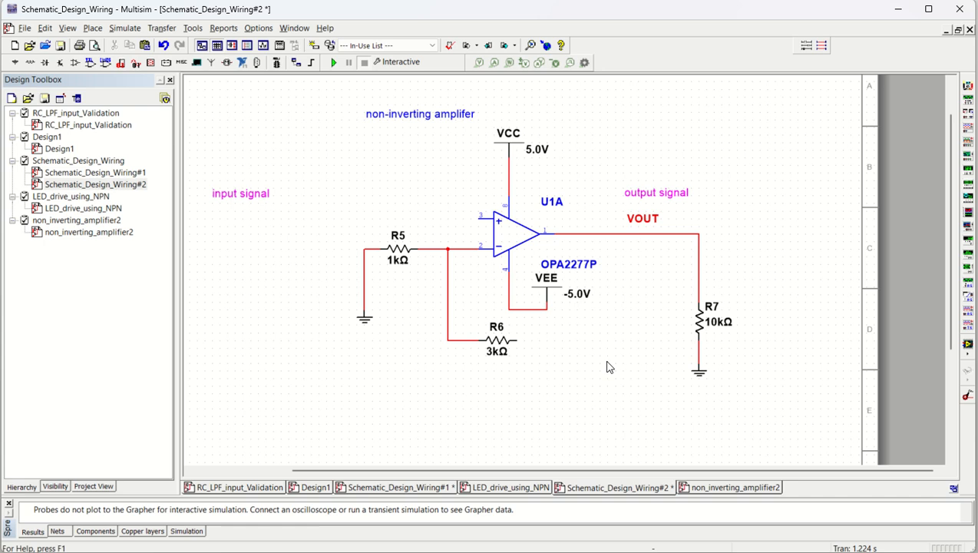
- Undo the feedback wire's deletion, then clear that net's preferred name and turn off showing its net name
key("ctrl+z")
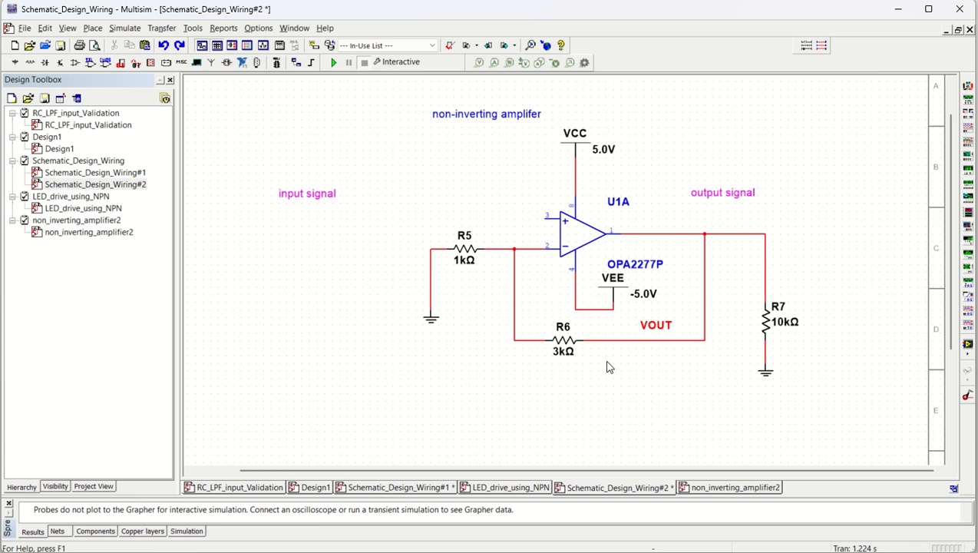
right_click(647, 344)
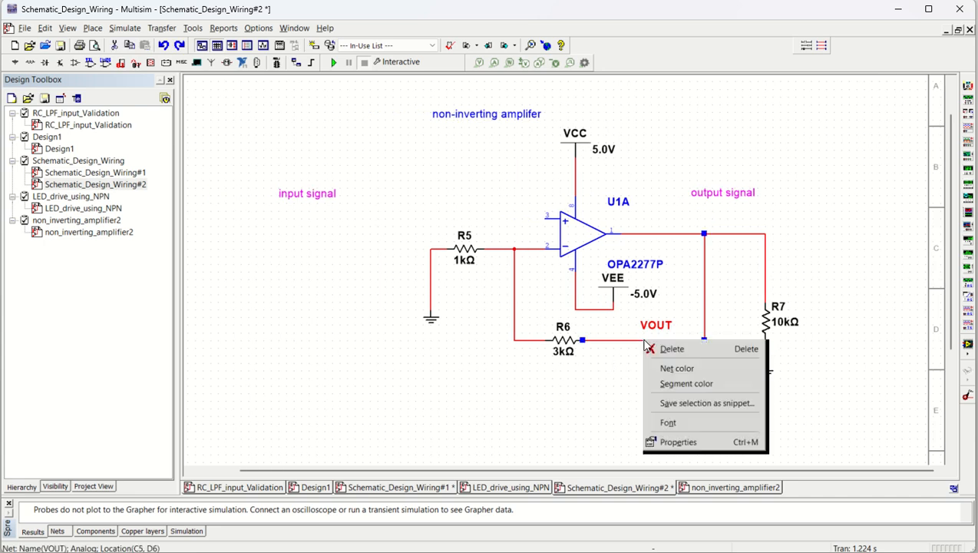
left_click(691, 445)
left_click(367, 208)
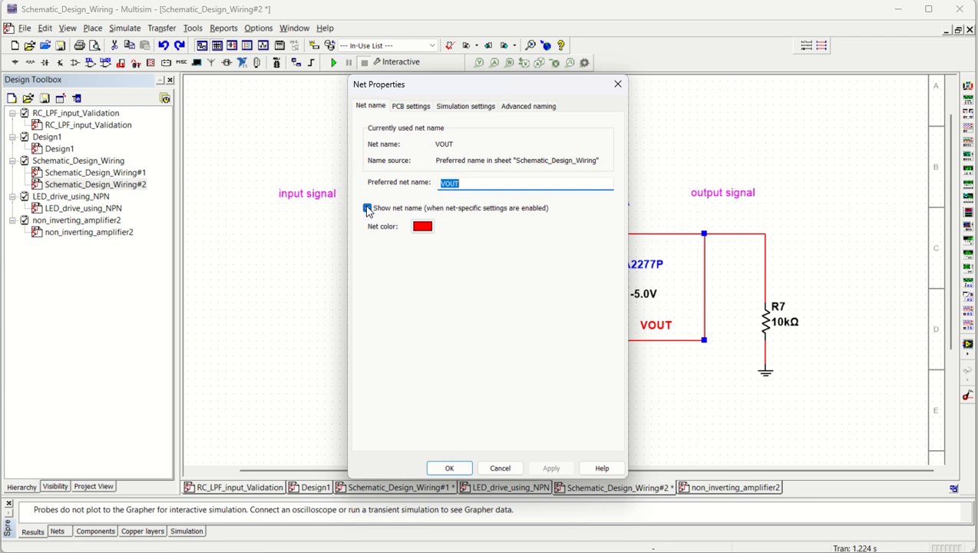
left_click(479, 181)
left_click_drag(480, 181, 402, 177)
key("BackSpace")
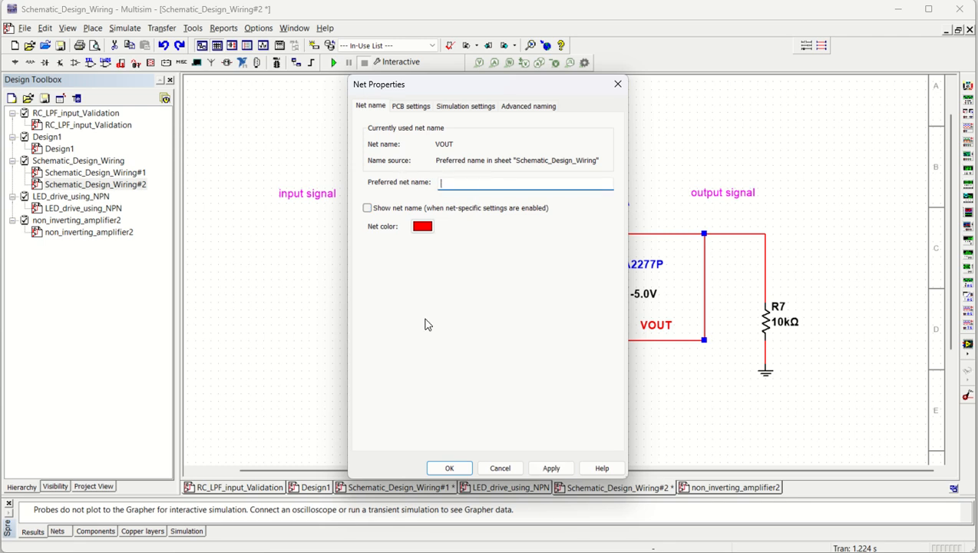
left_click(450, 468)
left_click(624, 380)
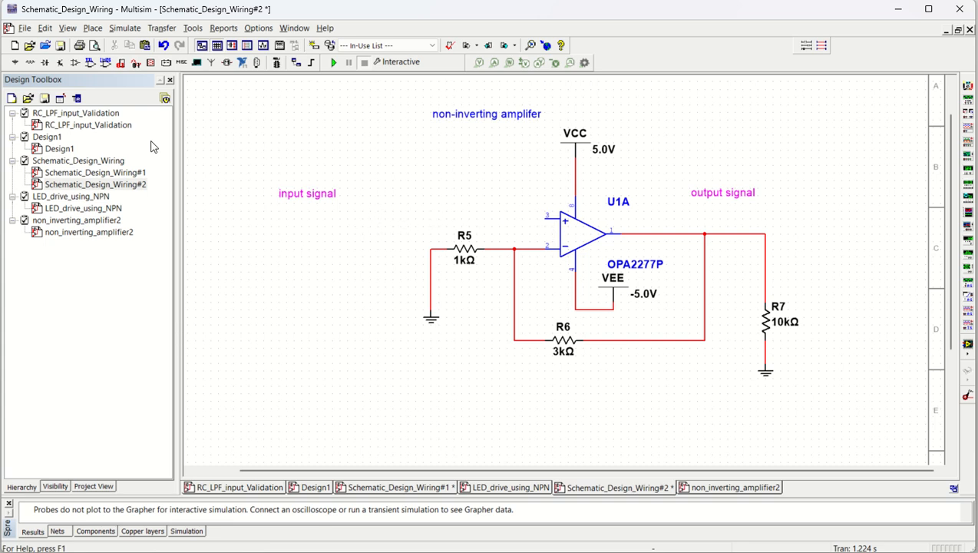
- Place an off-page connector above R5 and wire it to the amplifier's non-inverting input
left_click(93, 28)
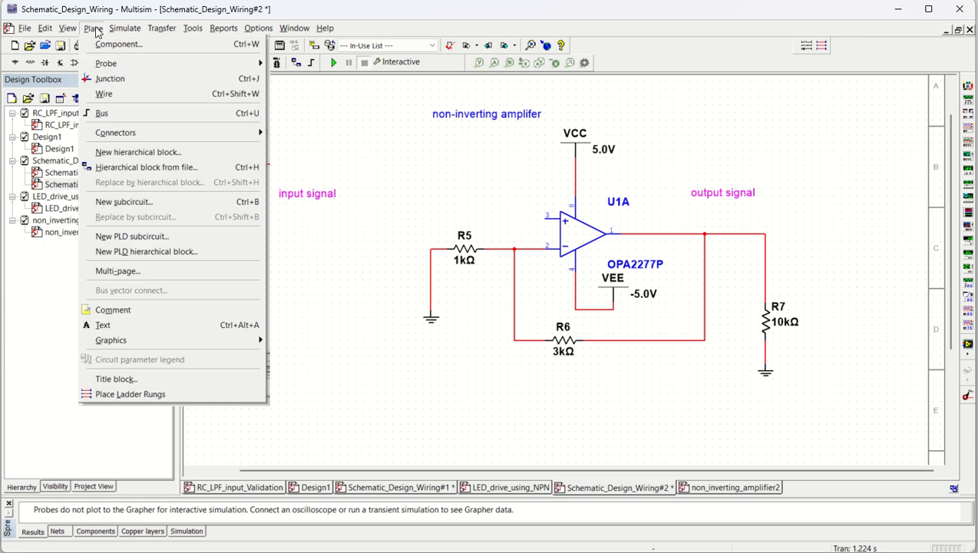
mouse_move(152, 137)
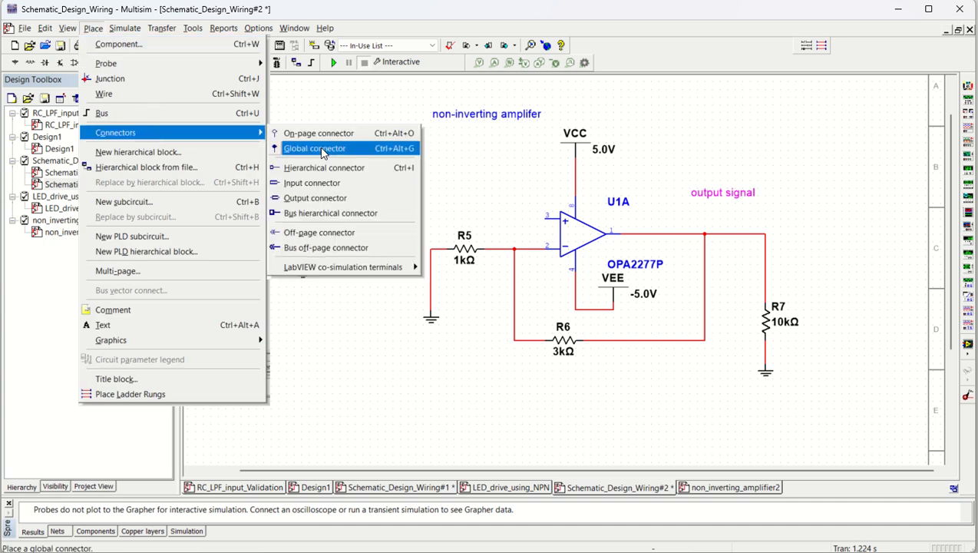
left_click(333, 233)
left_click(452, 222)
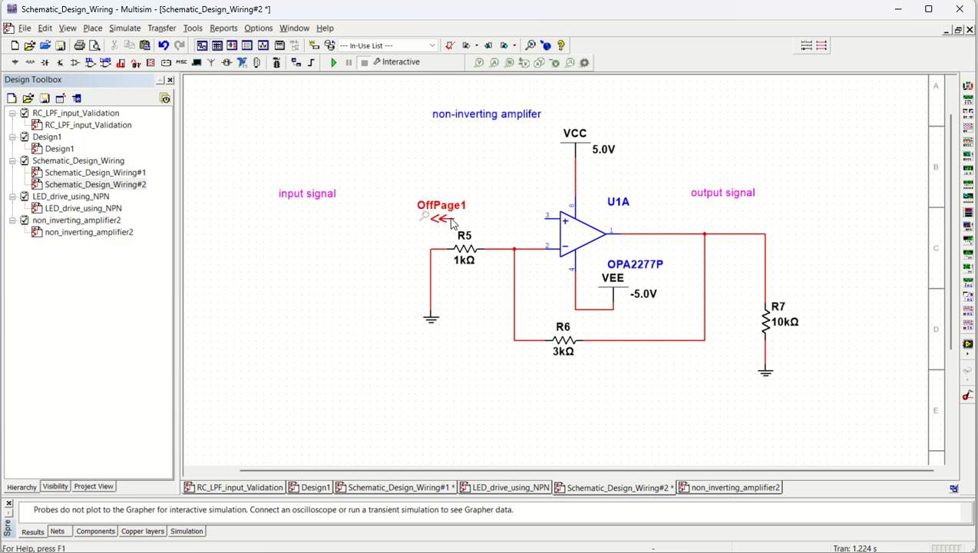
left_click(454, 220)
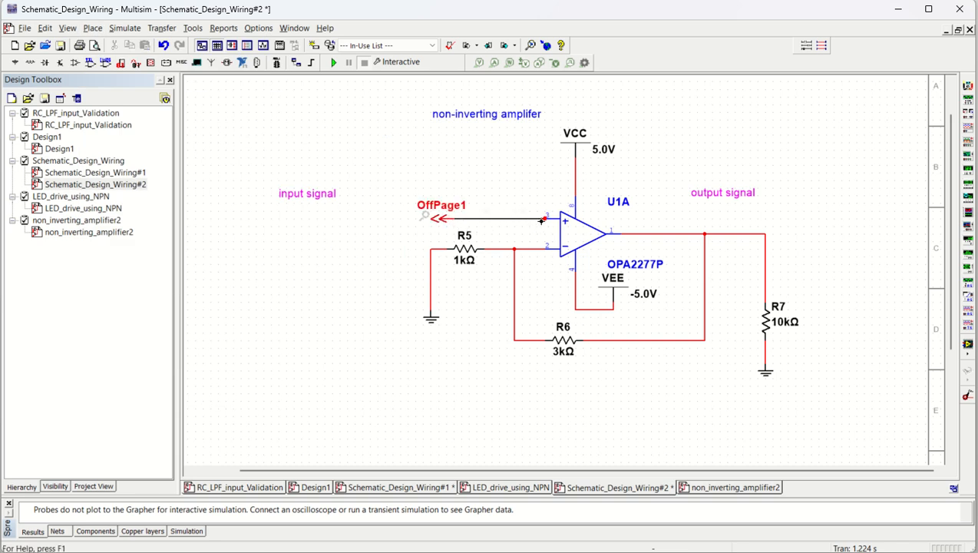
left_click(544, 220)
- Rename the off-page connector at the amplifier's input as Vin_sen
double_click(438, 213)
left_click(436, 255)
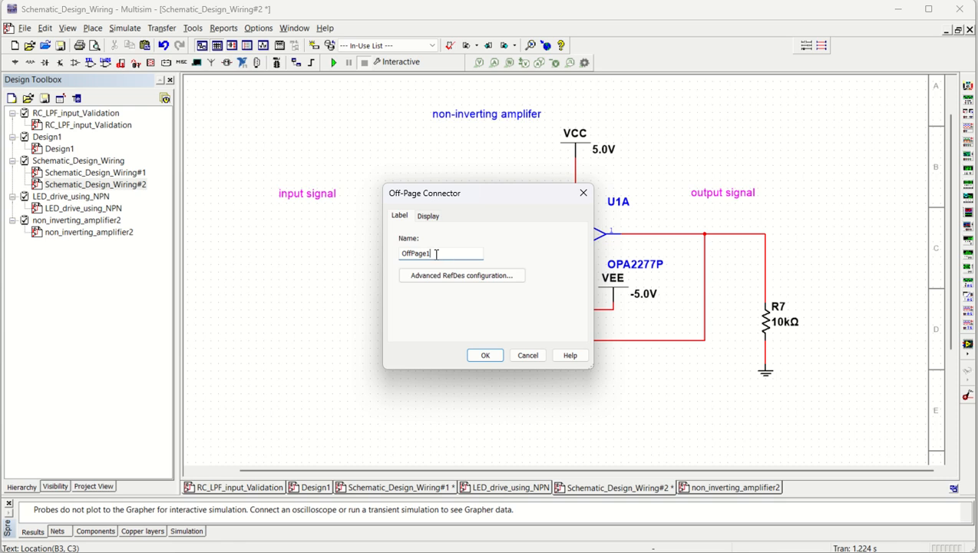
left_click_drag(437, 254, 376, 252)
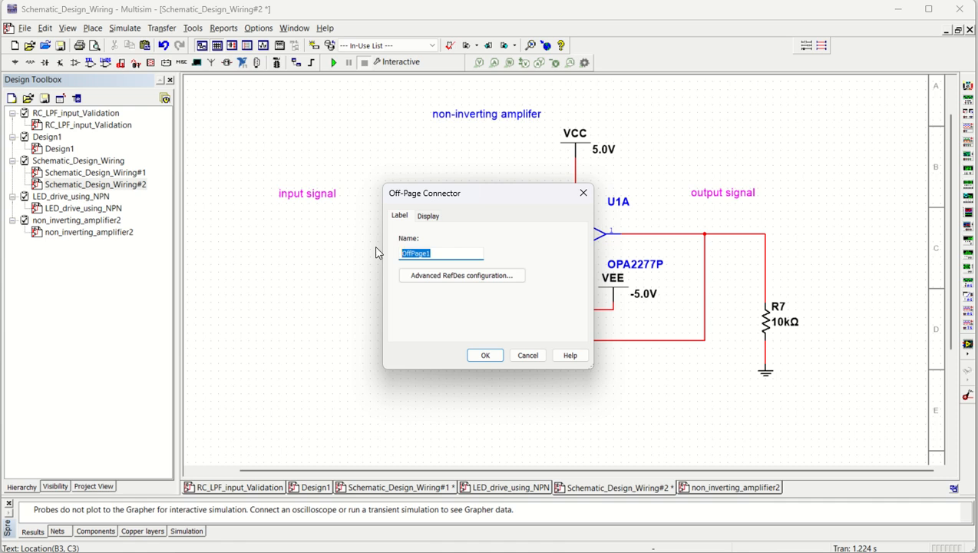
type("Vin_sen")
left_click(485, 356)
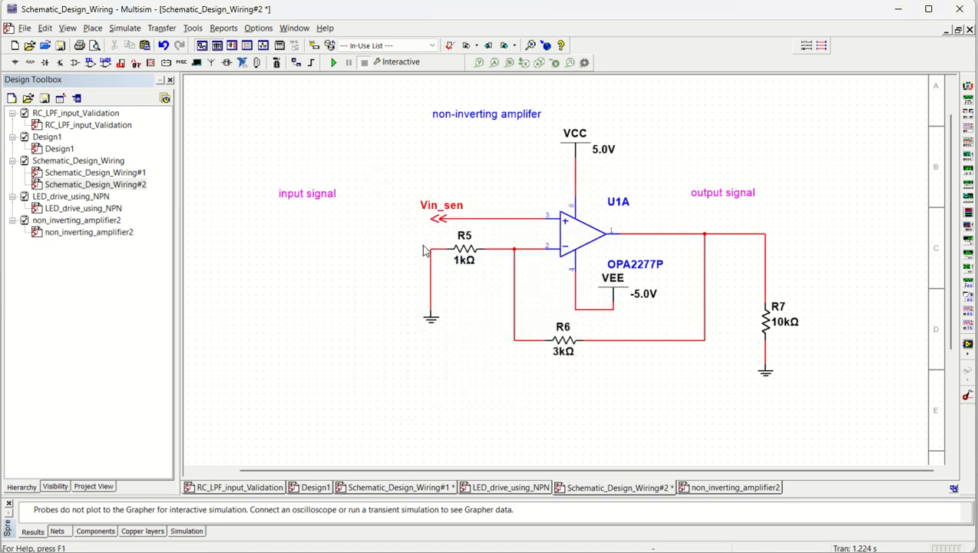
- On the Schematic_Design_Wiring#1 page, place an off-page connector rotated 180° on the filter output node between R8 and C1
double_click(83, 173)
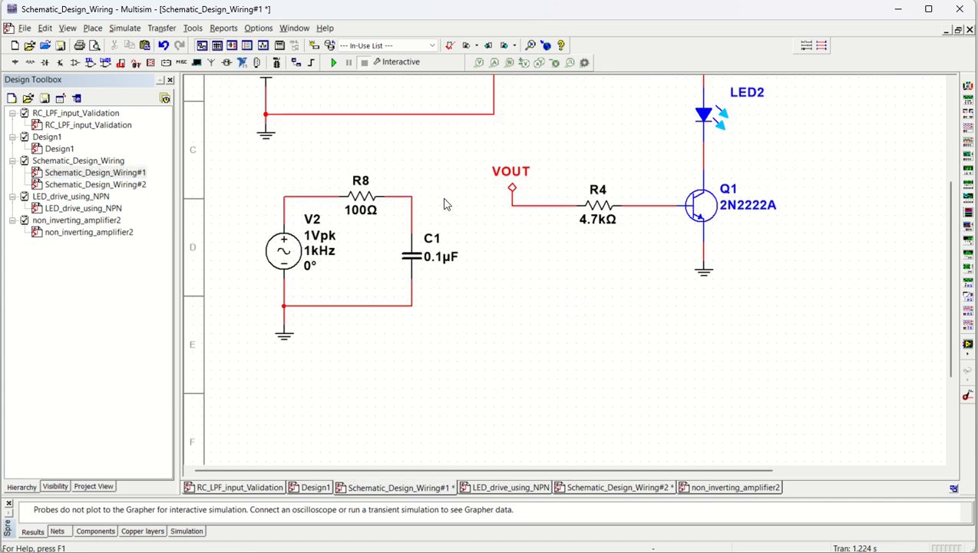
left_click(92, 28)
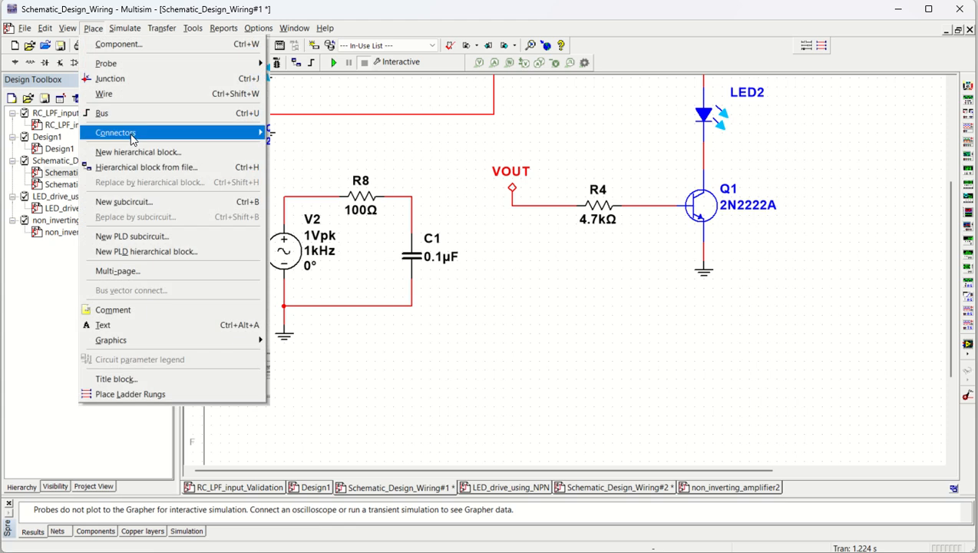
mouse_move(129, 136)
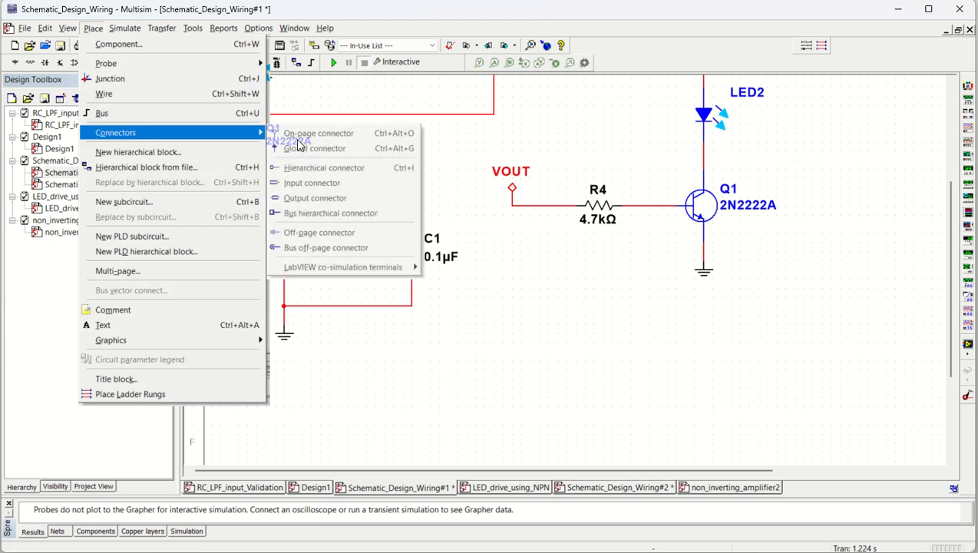
left_click(302, 237)
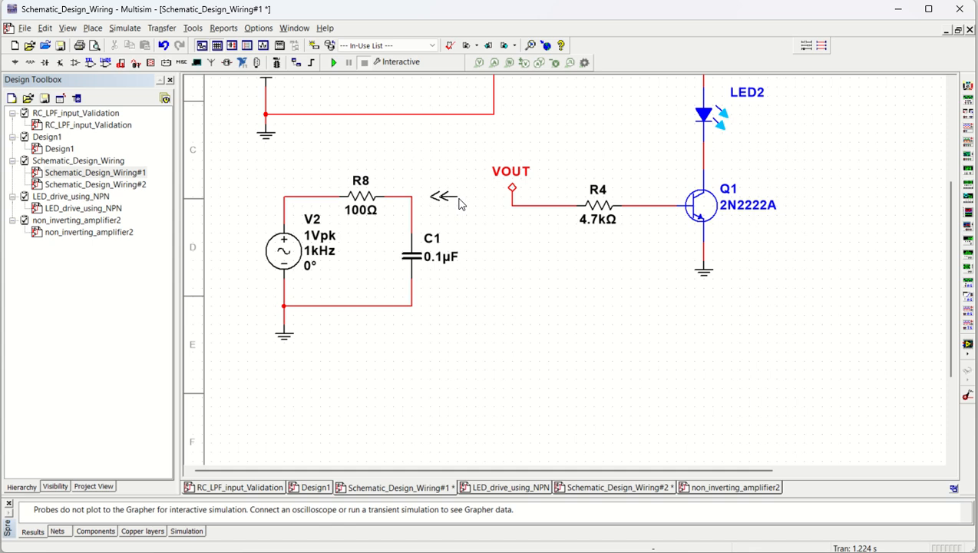
key("ctrl+r")
key("ctrl+r")
left_click(450, 199)
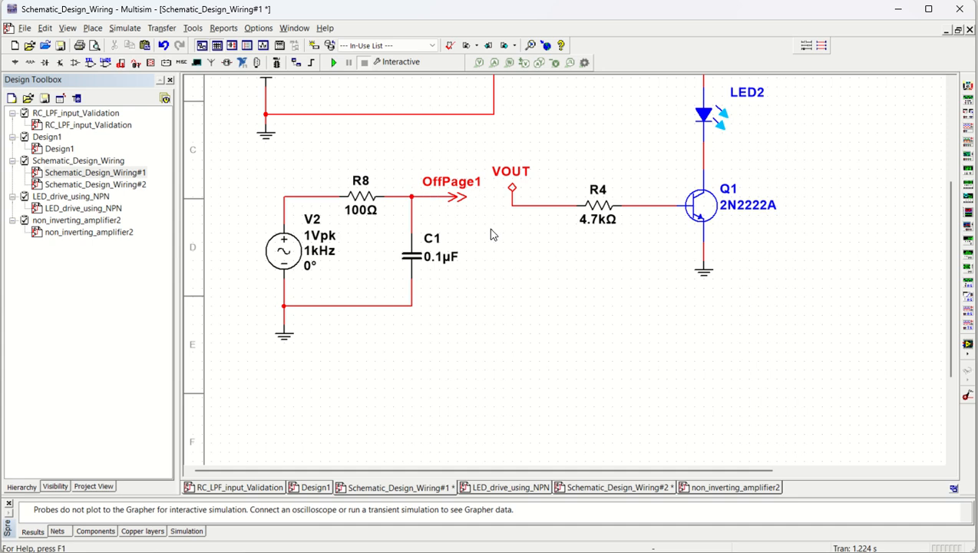
- Rename the filter output's off-page connector as Vin_sen and accept the connection to the existing connector of that name
double_click(453, 186)
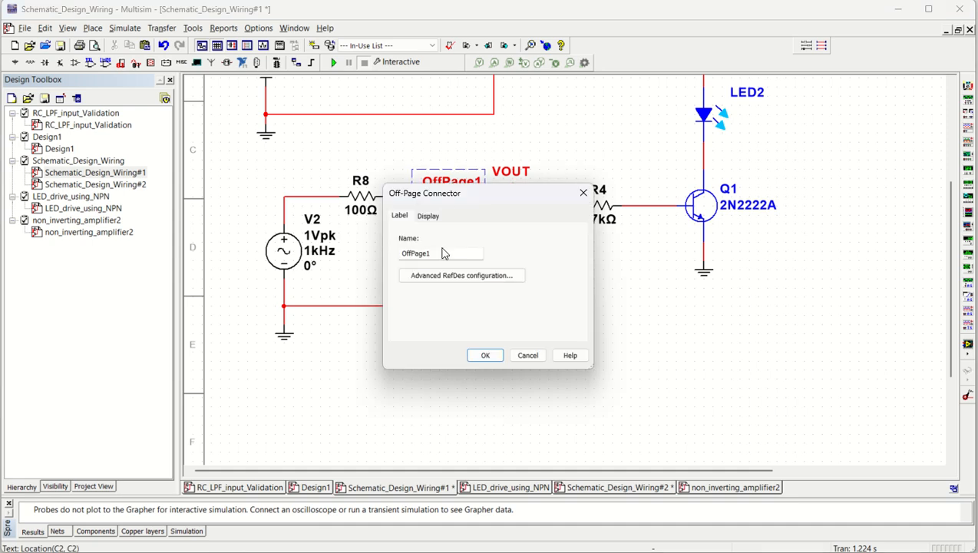
left_click_drag(442, 253, 390, 250)
type("Vin_sen")
left_click(483, 356)
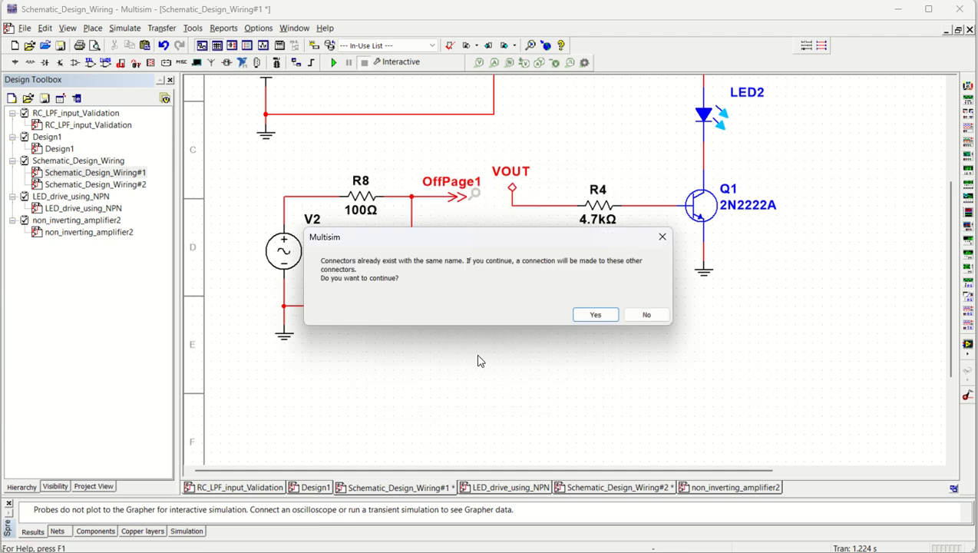
left_click(596, 315)
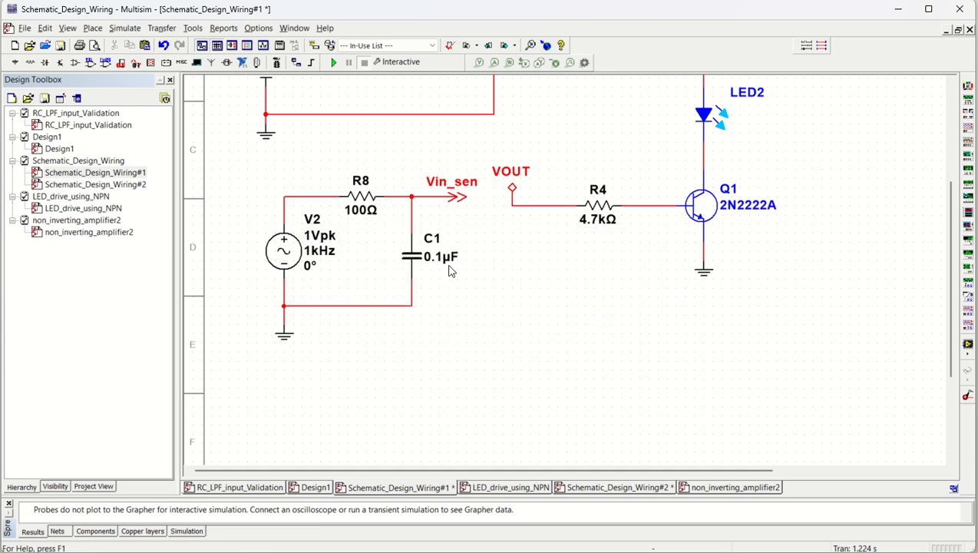
- Check the matching connector on the Schematic_Design_Wiring#2 page, and set AC source V2 on Schematic_Design_Wiring#1 to 0.1 V peak
double_click(140, 186)
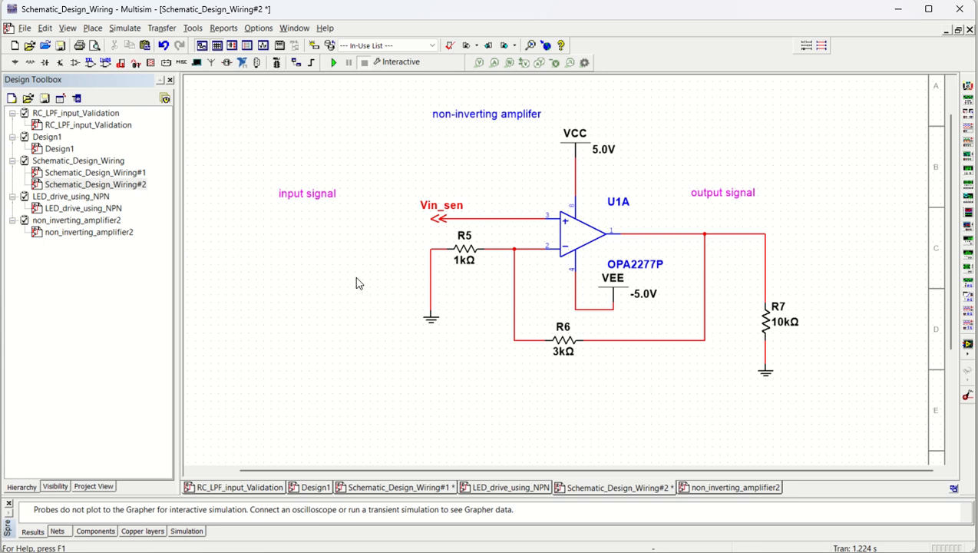
double_click(84, 174)
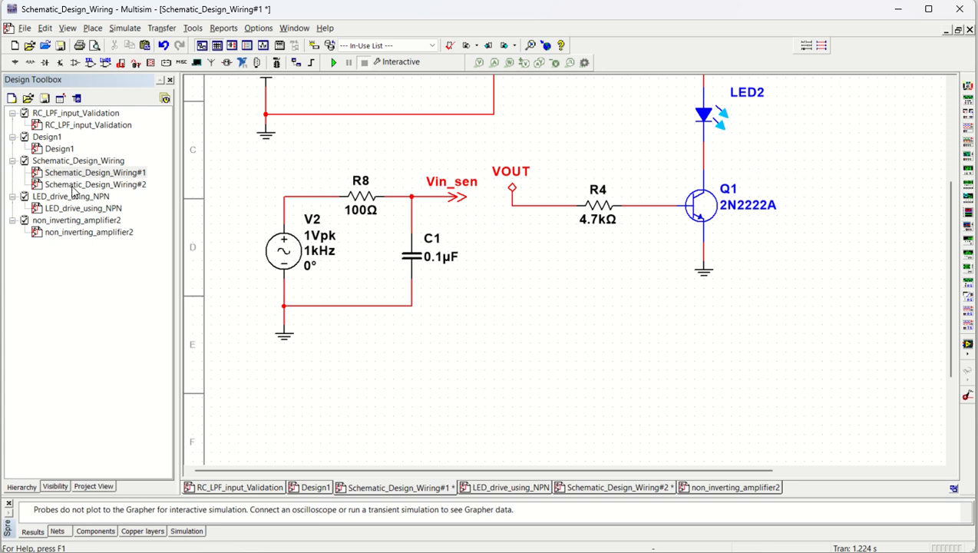
double_click(285, 252)
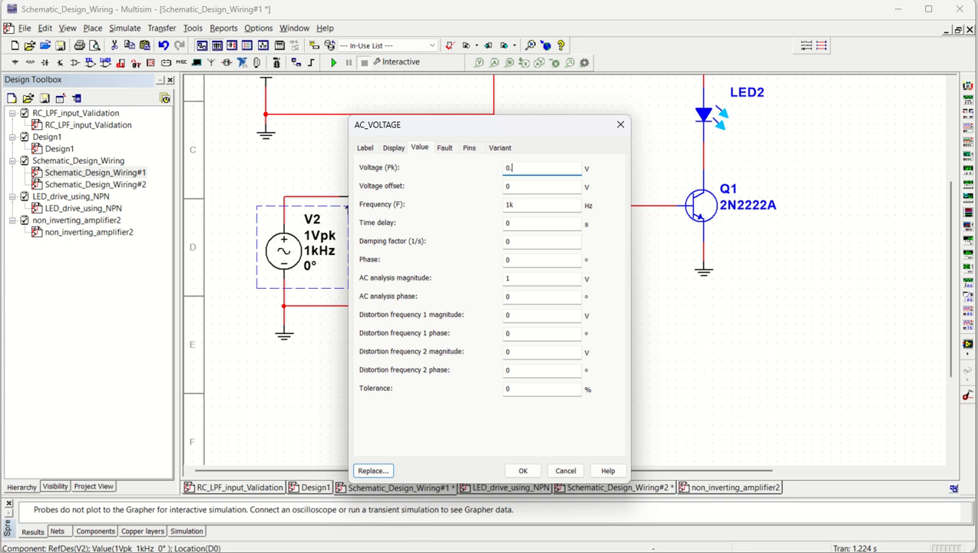
key("Return")
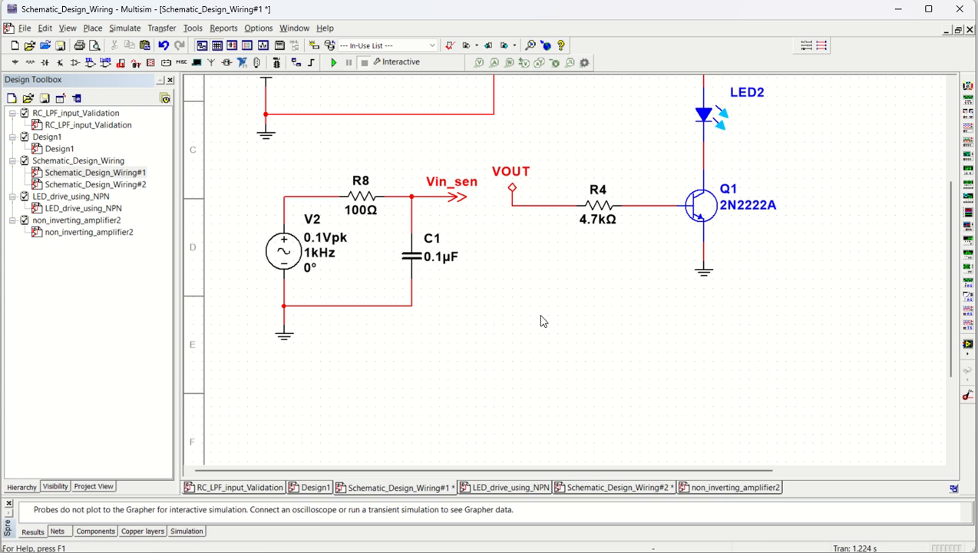
- Start the interactive simulation of the Schematic_Design_Wiring design
scroll(540, 321, "up", 3)
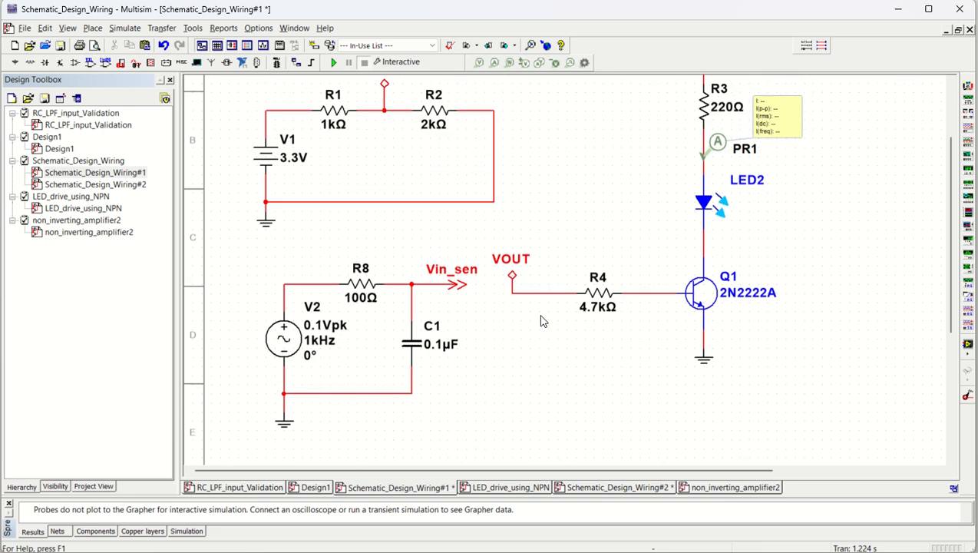
scroll(553, 269, "up", 1)
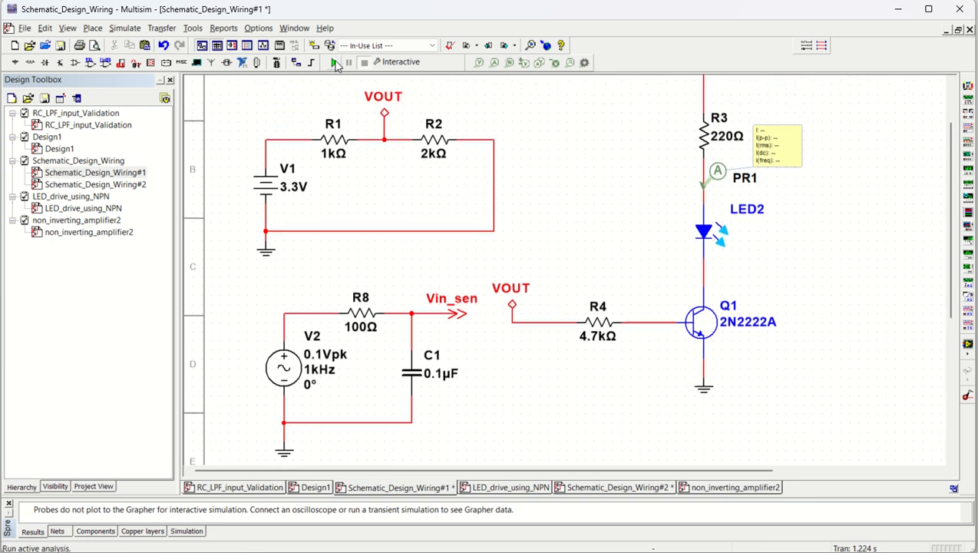
left_click(333, 62)
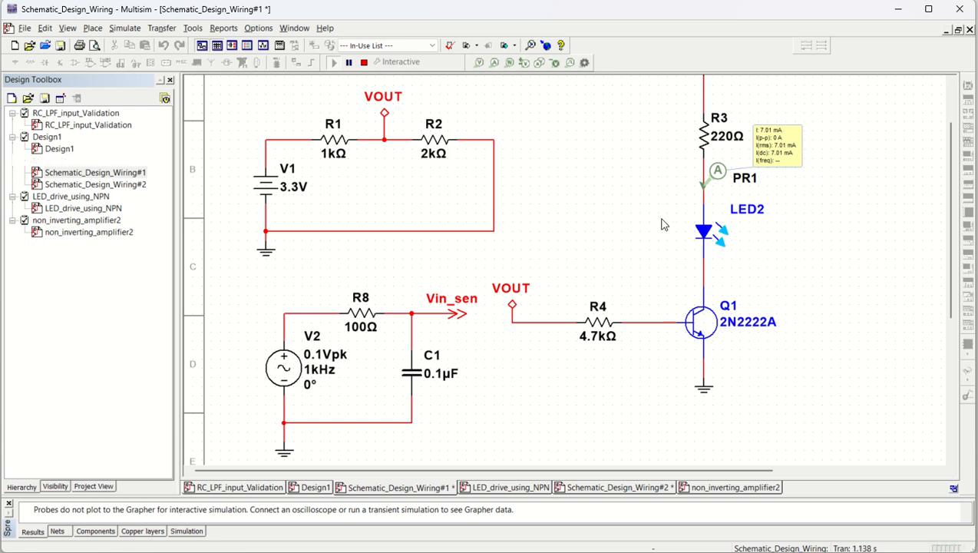
- Place a voltage probe on the amplifier's output wire on the Schematic_Design_Wiring#2 page and stop the simulation
double_click(106, 186)
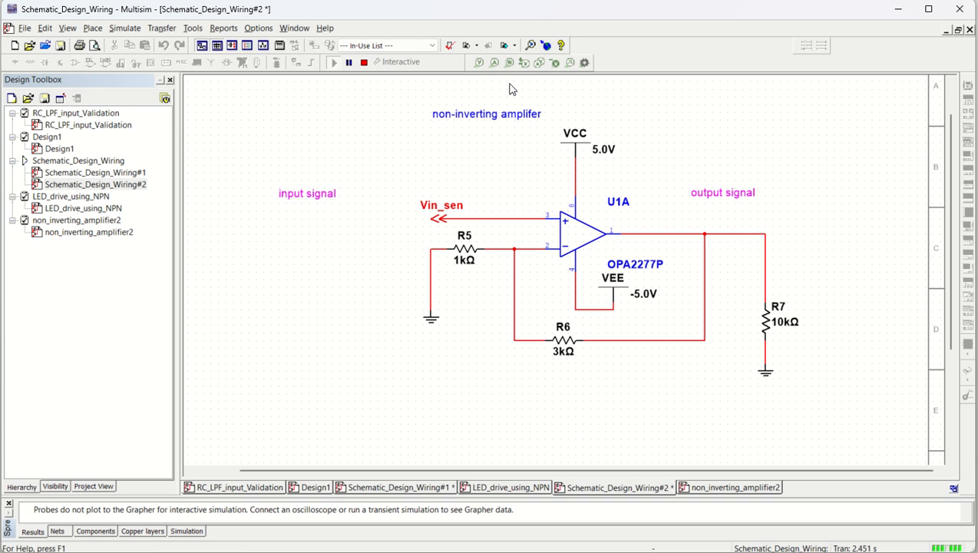
left_click(479, 62)
left_click(742, 237)
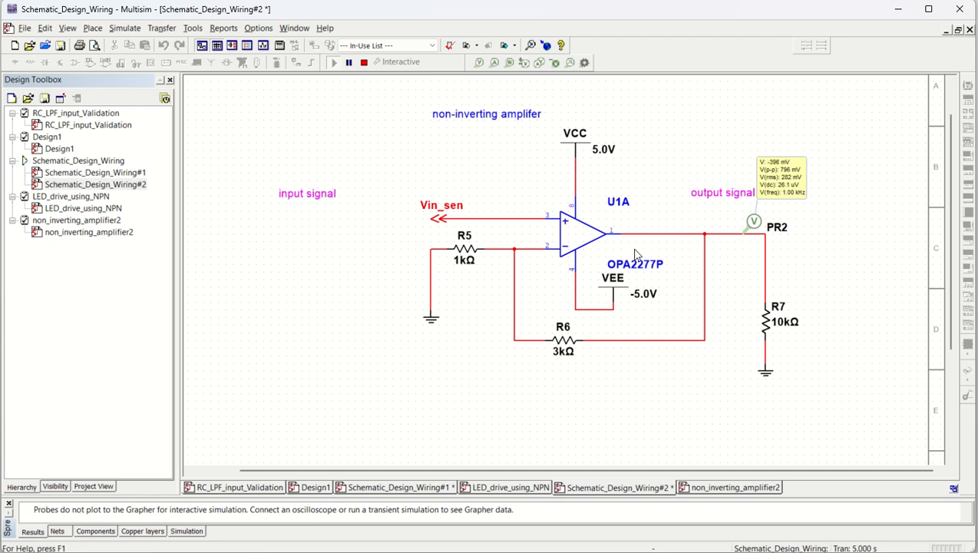
left_click(365, 64)
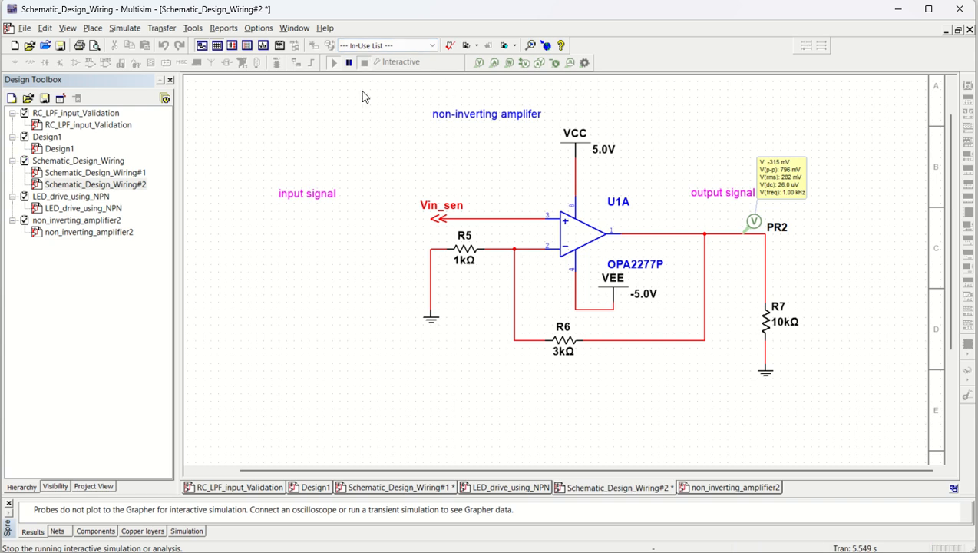
- Run a transient analysis from 0 to 0.005 s and move the graph's cursor readout clear of the plot
left_click(126, 28)
left_click(146, 95)
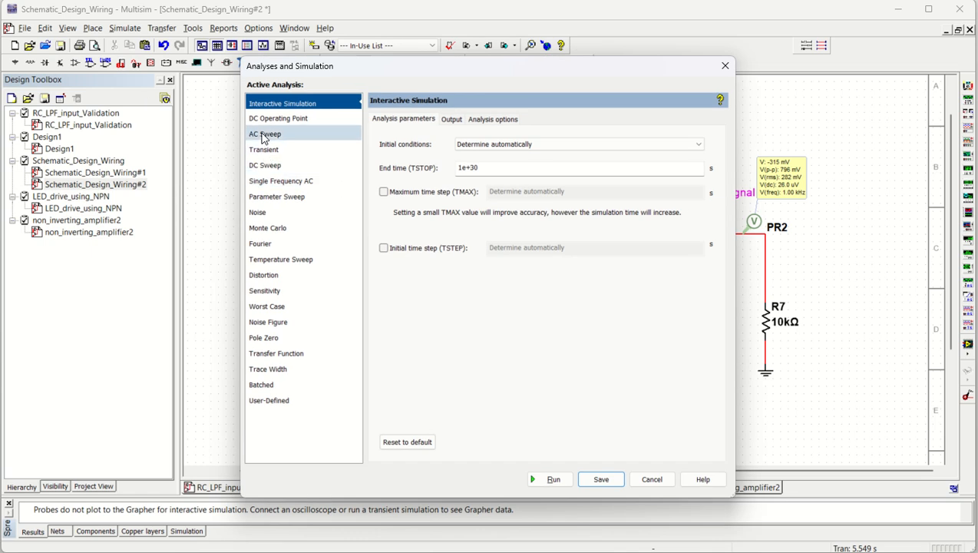
left_click(266, 150)
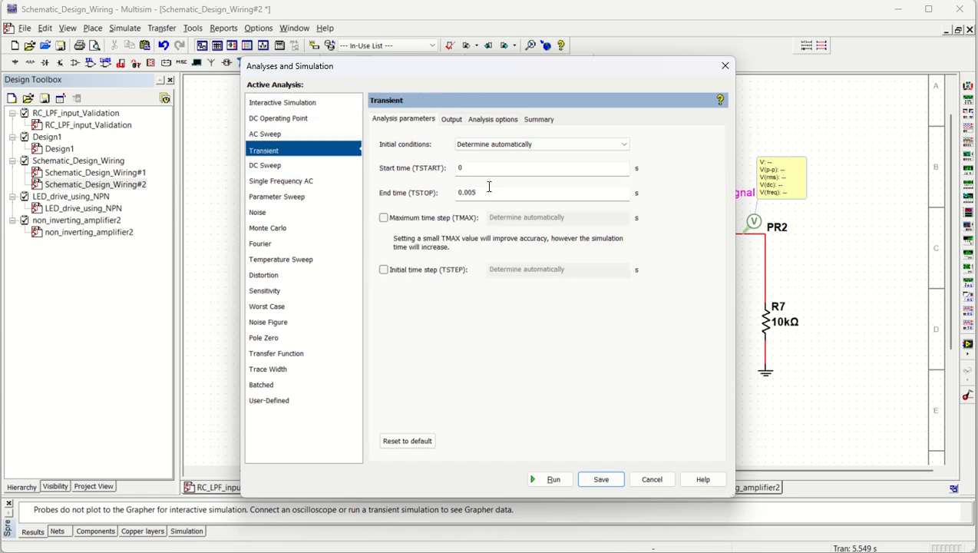
left_click(488, 192)
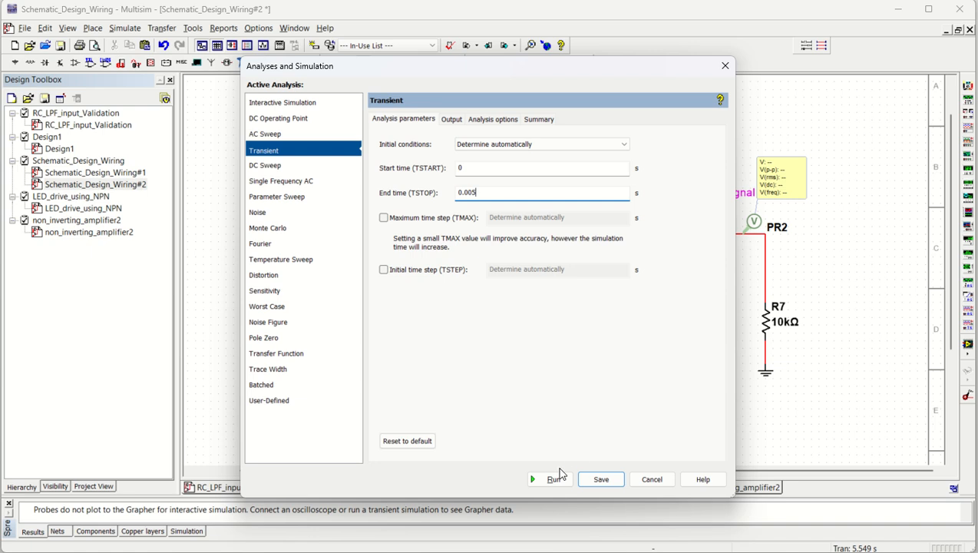
left_click(539, 485)
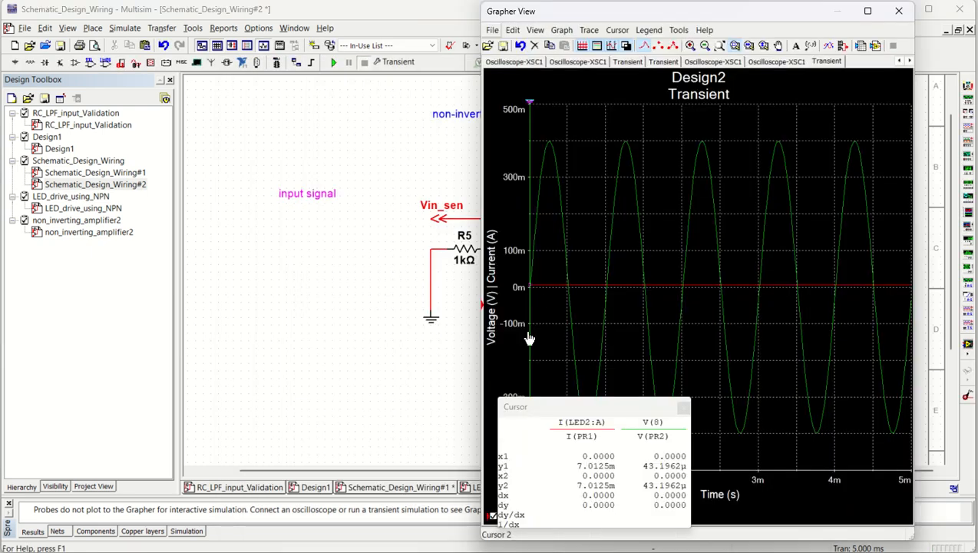
mouse_move(559, 406)
left_mouse_down()
mouse_move(290, 212)
mouse_move(301, 253)
left_mouse_up()
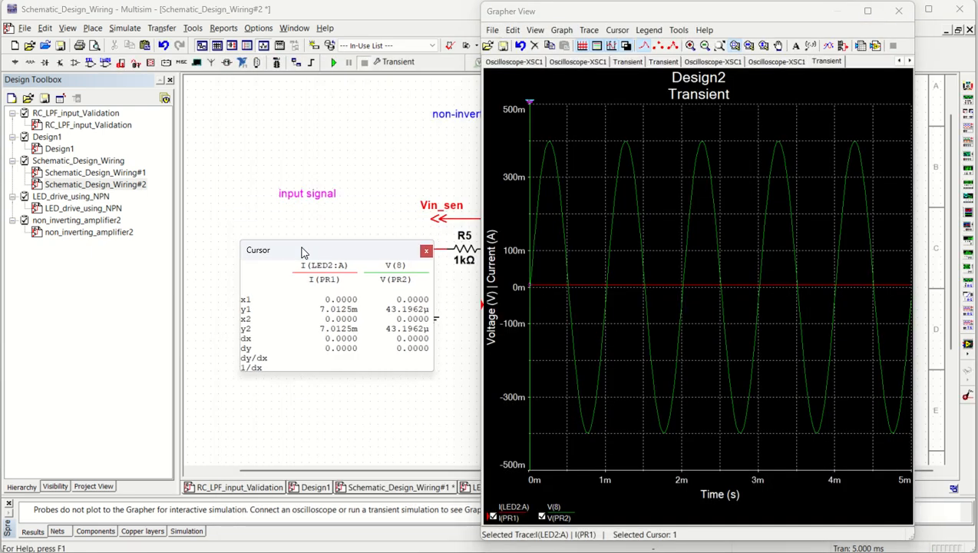
- Set the width of the V(8) trace to 4 in the transient graph
left_click(560, 156)
left_click(589, 30)
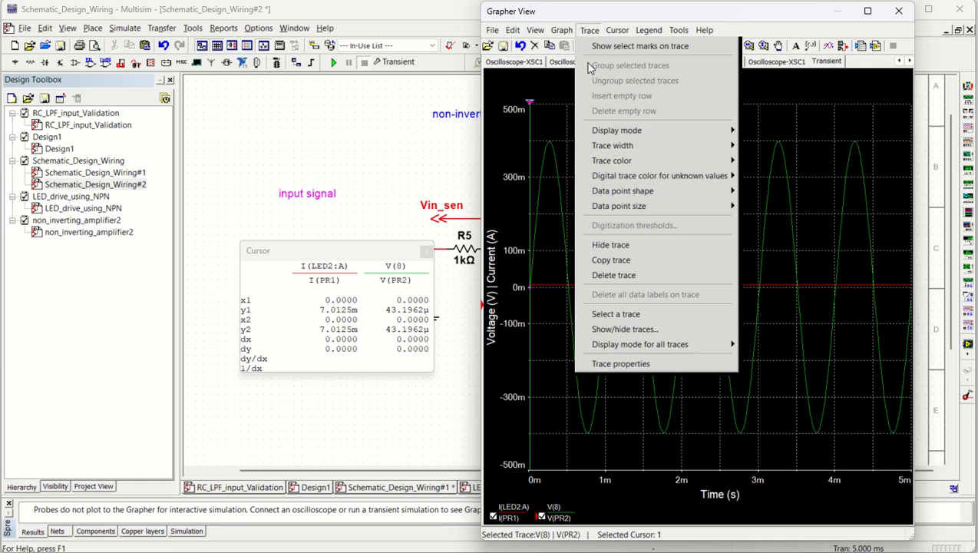
mouse_move(675, 146)
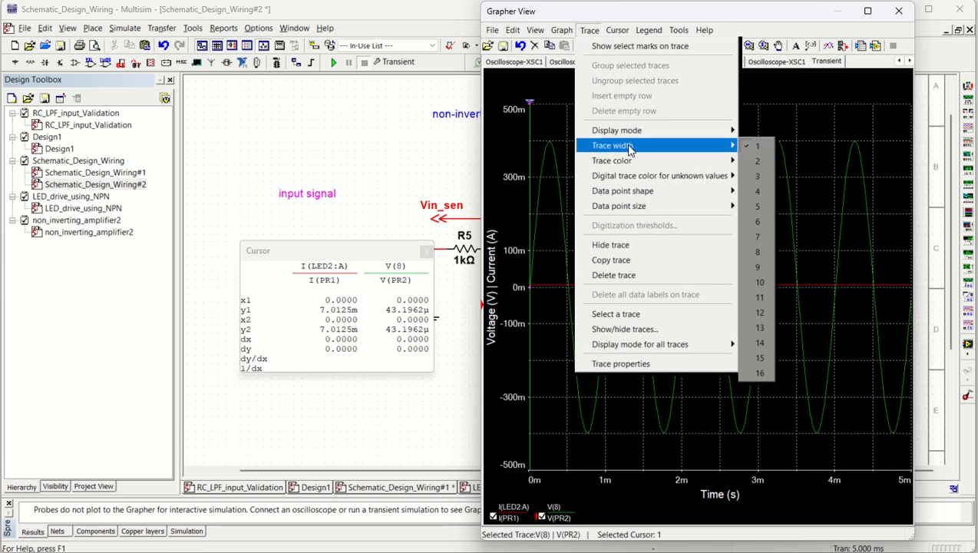
left_click(756, 192)
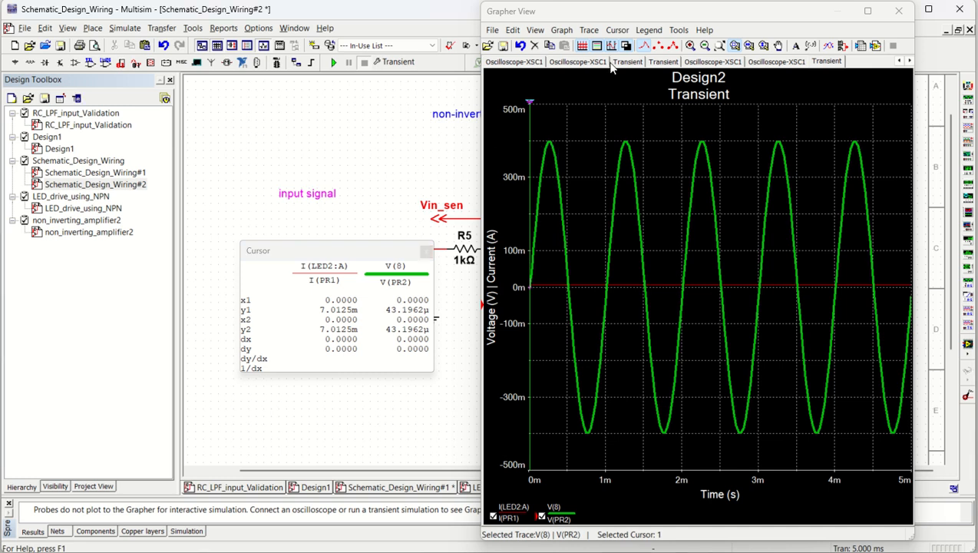
- Uncover the amplifier circuit by moving the graph window aside and closing the cursor readout
left_click_drag(578, 18, 665, 23)
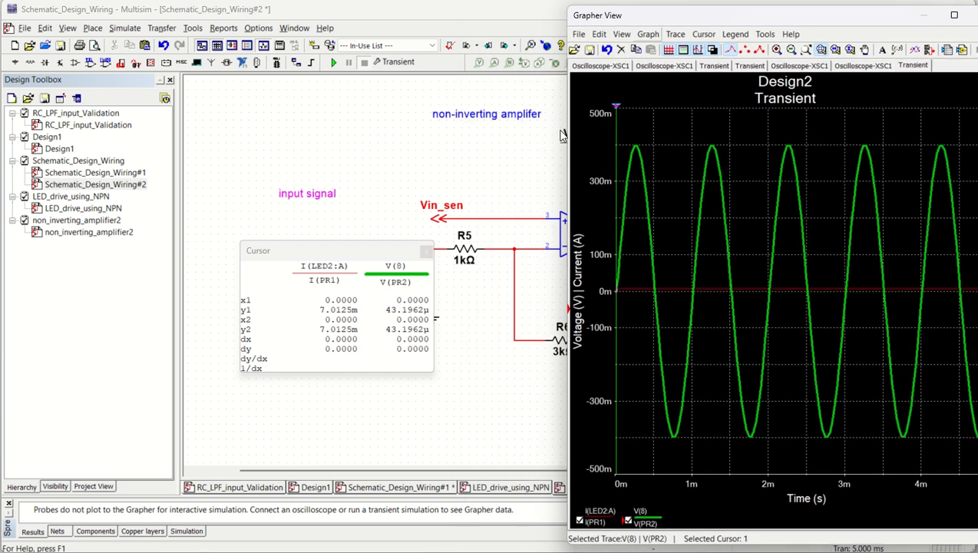
left_click_drag(376, 259, 341, 264)
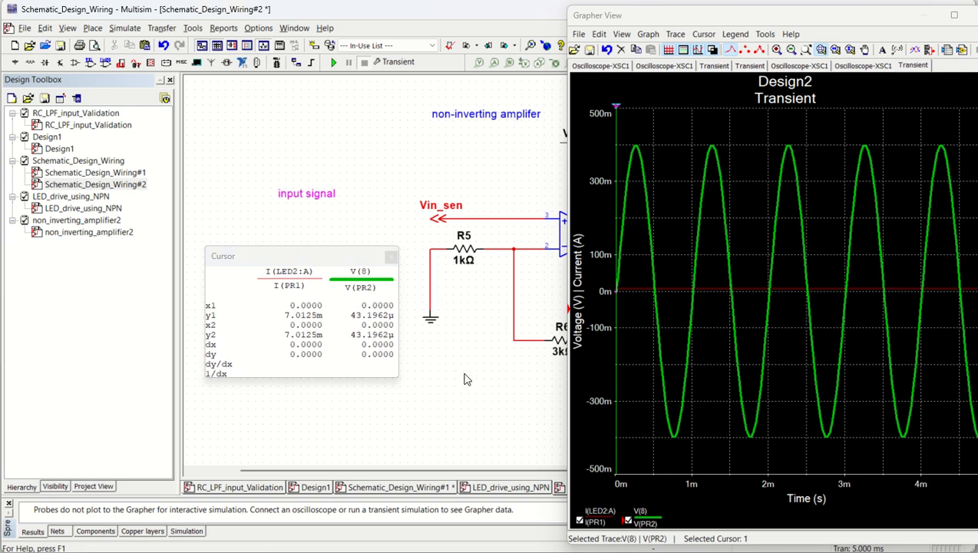
left_click(391, 256)
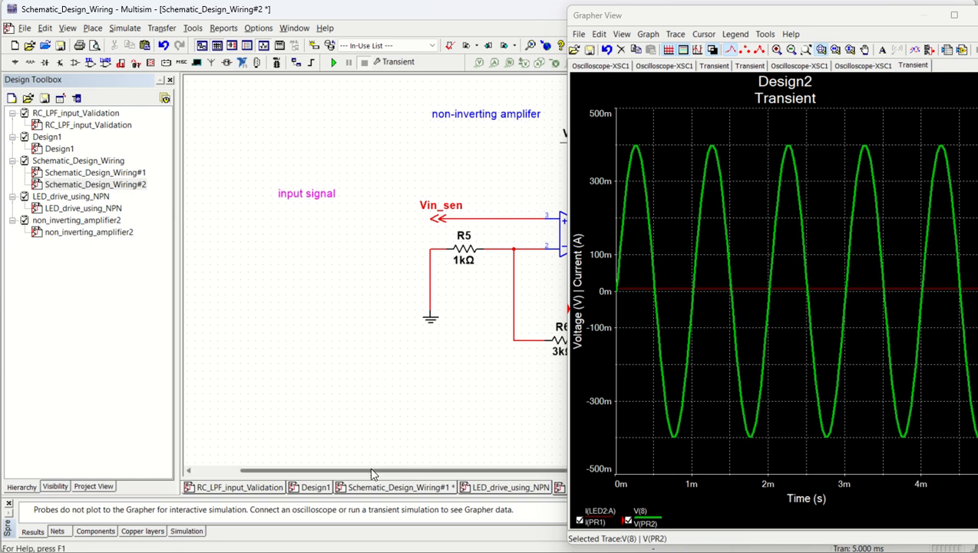
scroll(488, 269, "up", 2)
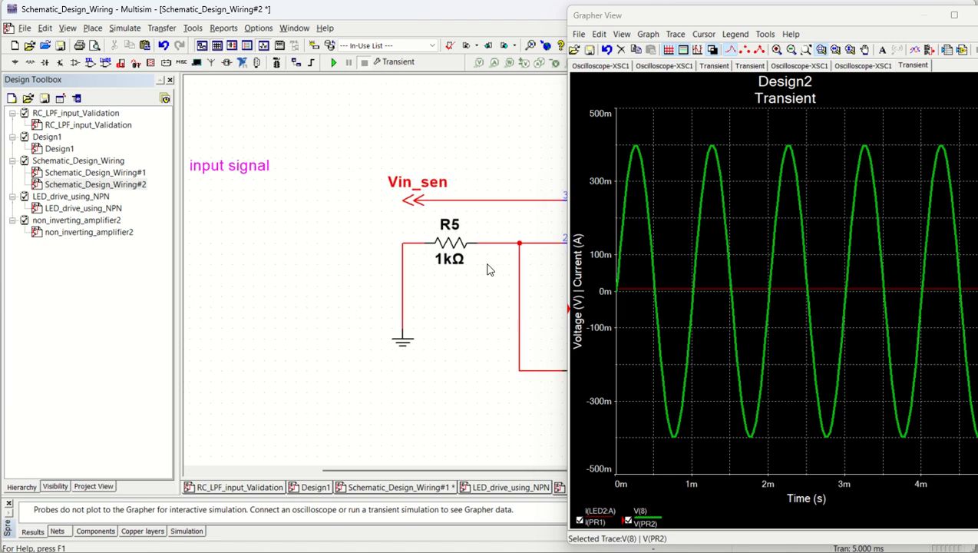
scroll(488, 269, "right", 4)
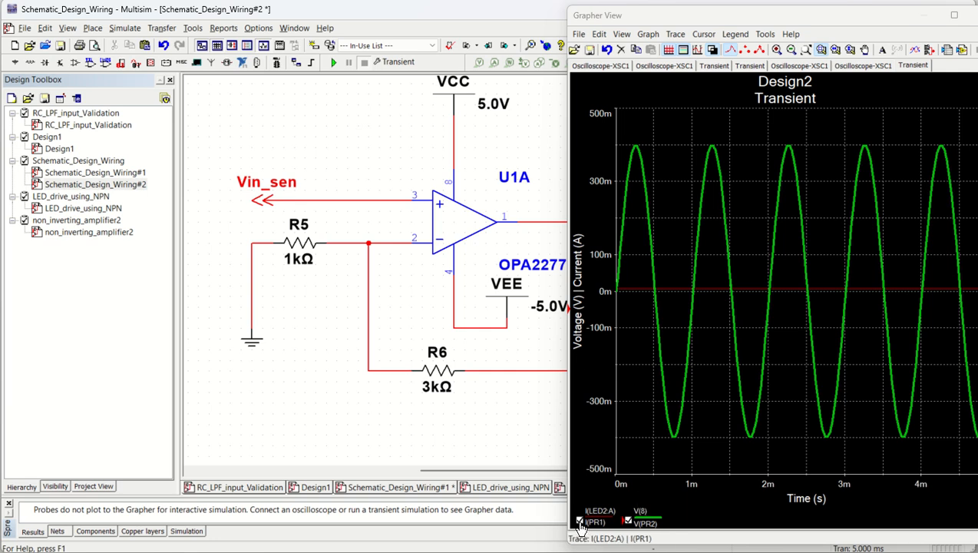
scroll(341, 134, "down", 4)
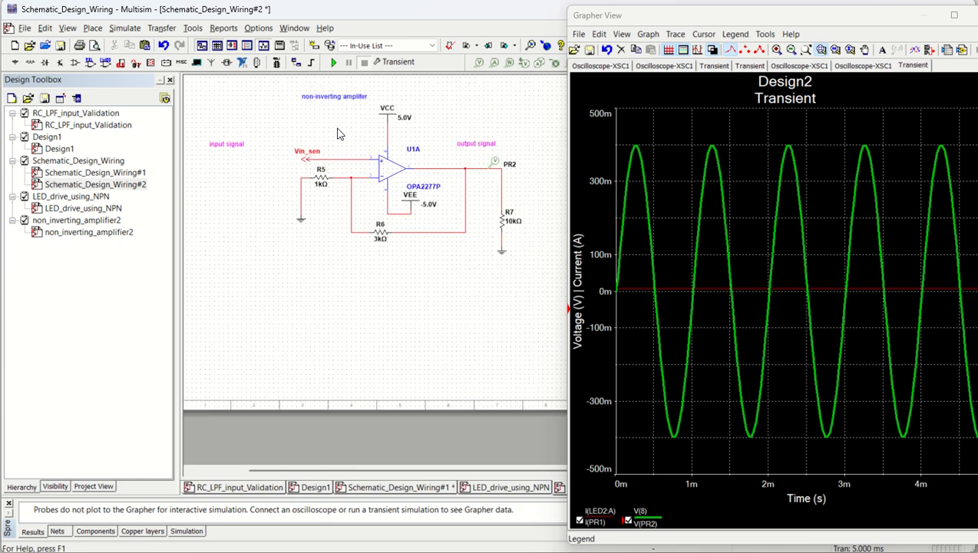
scroll(295, 127, "up", 4)
- Place a voltage probe on the Vin_sen wire beside R8 on the Schematic_Design_Wiring#1 page and rerun the transient analysis
double_click(77, 172)
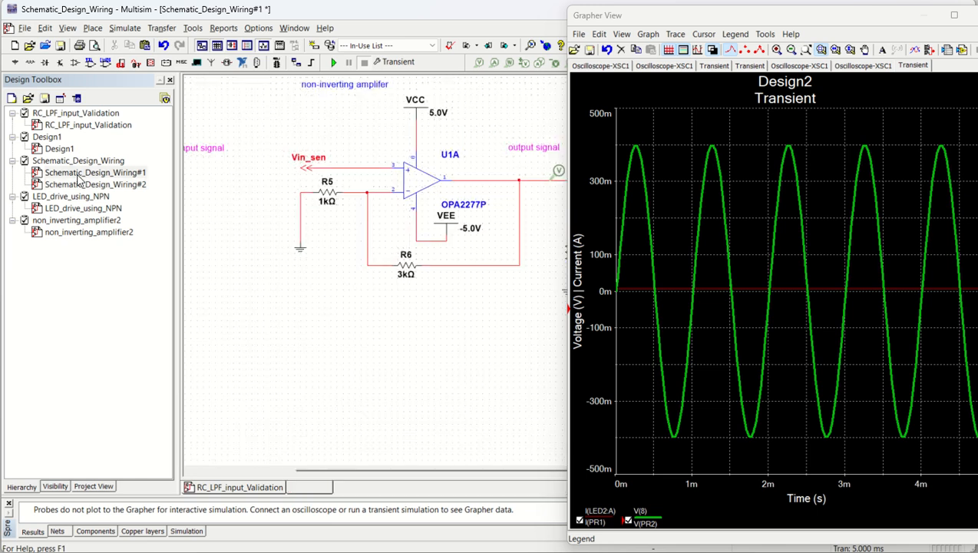
scroll(387, 278, "down", 2)
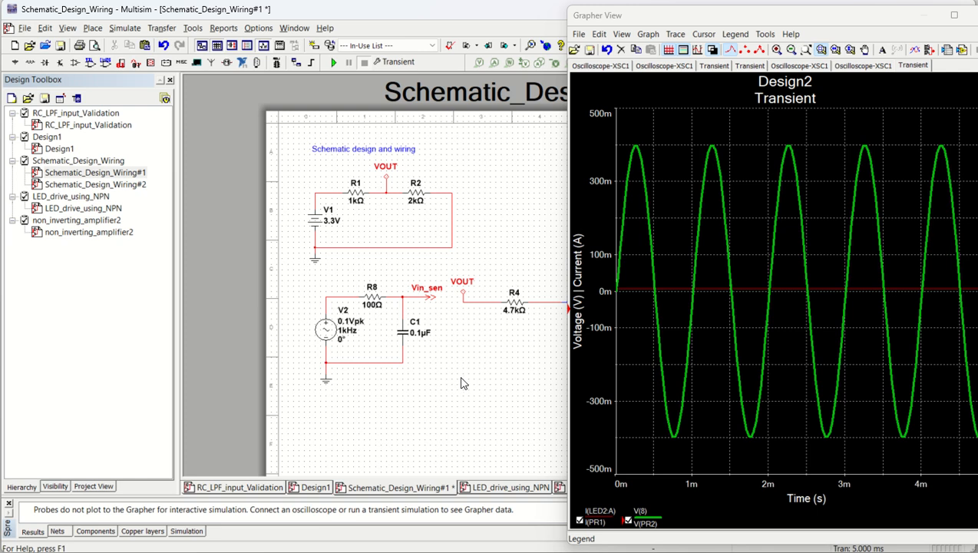
scroll(493, 262, "down", 4)
scroll(491, 263, "up", 5)
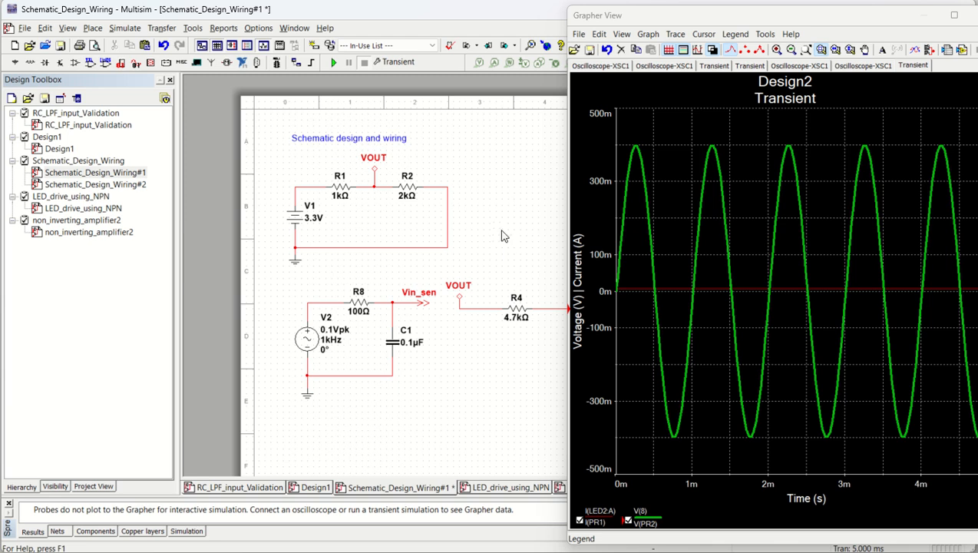
left_click(480, 63)
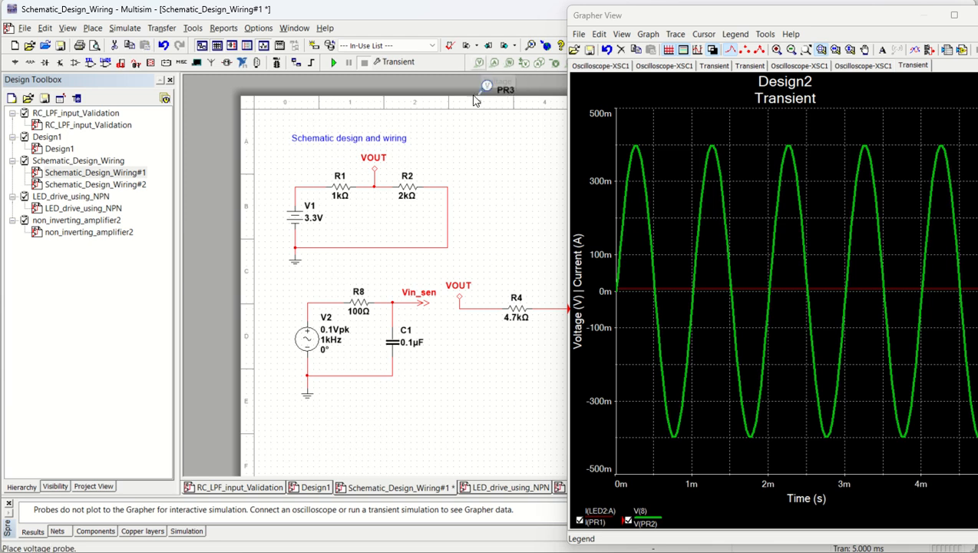
left_click(384, 307)
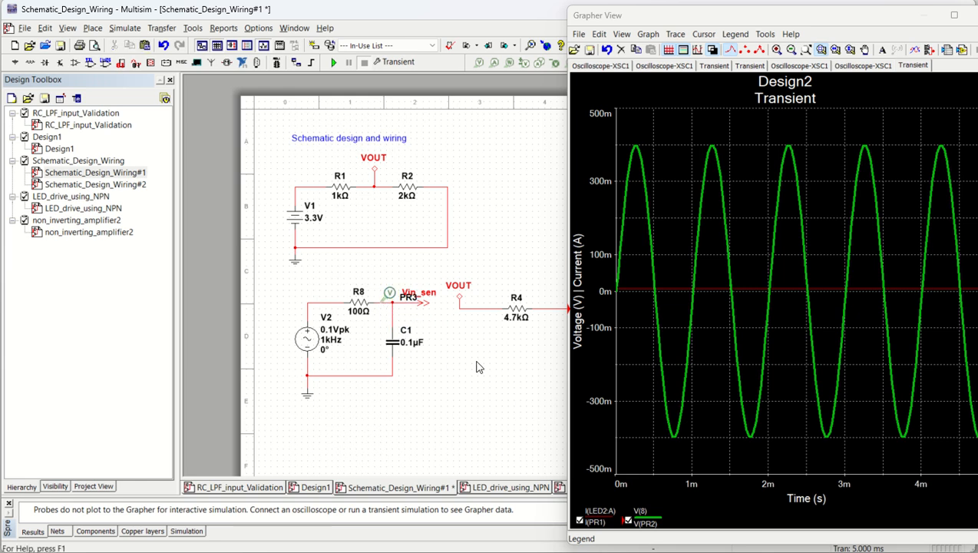
left_click(332, 62)
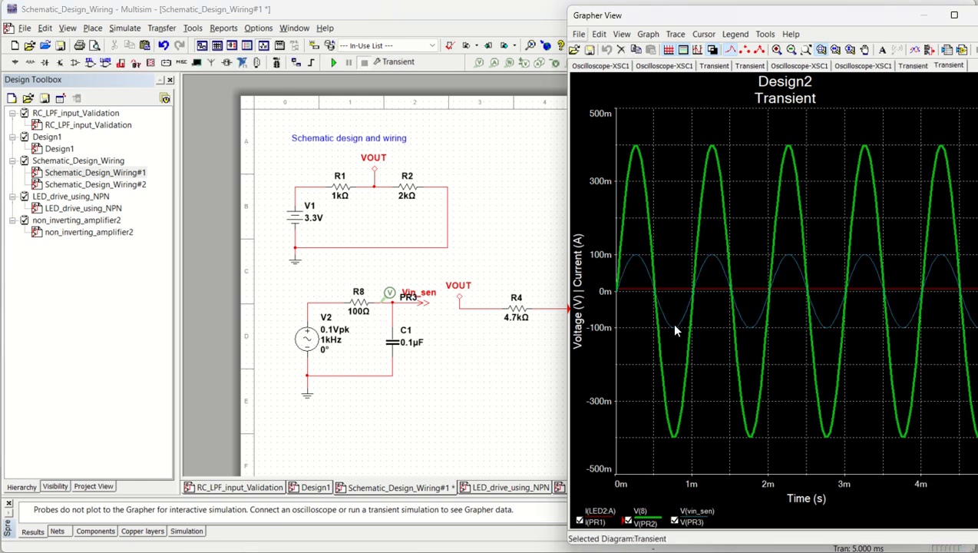
left_click(676, 34)
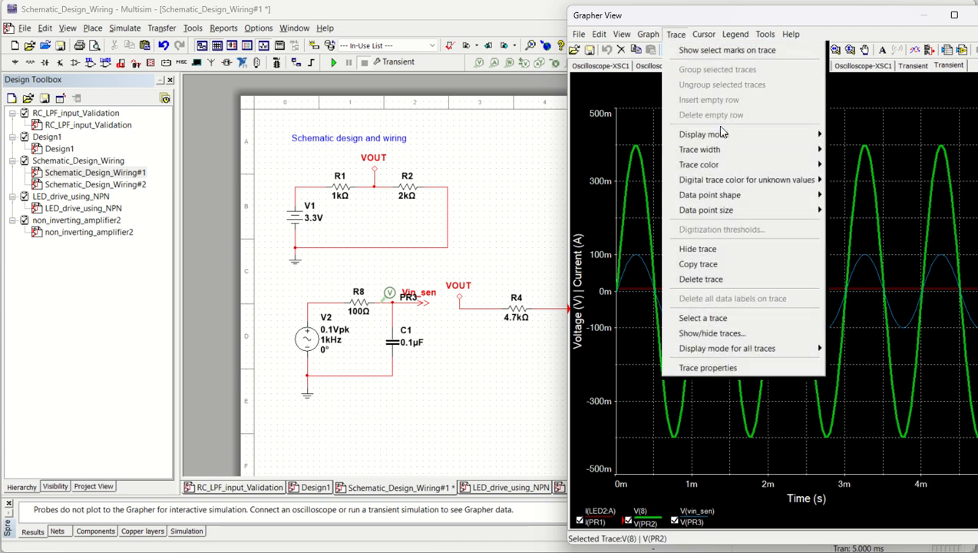
mouse_move(720, 138)
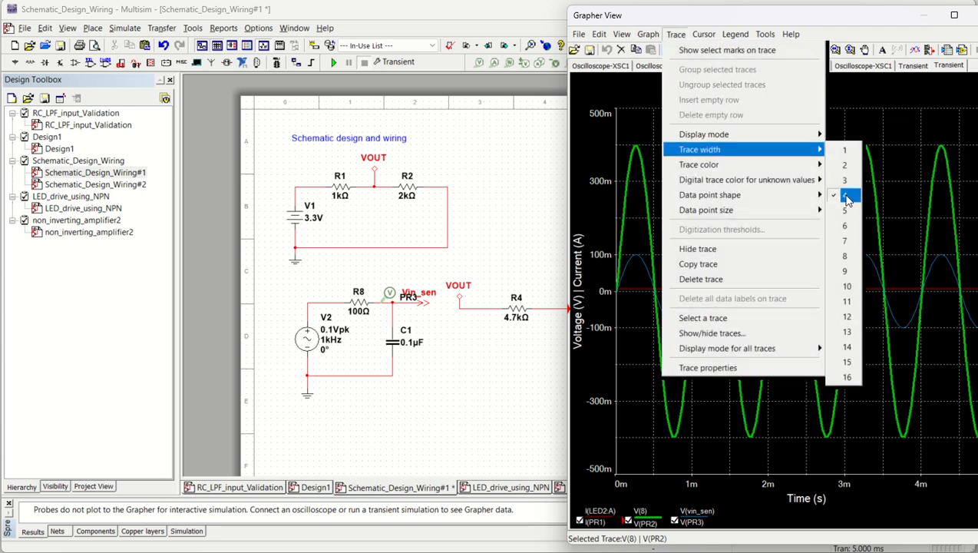
left_click(625, 363)
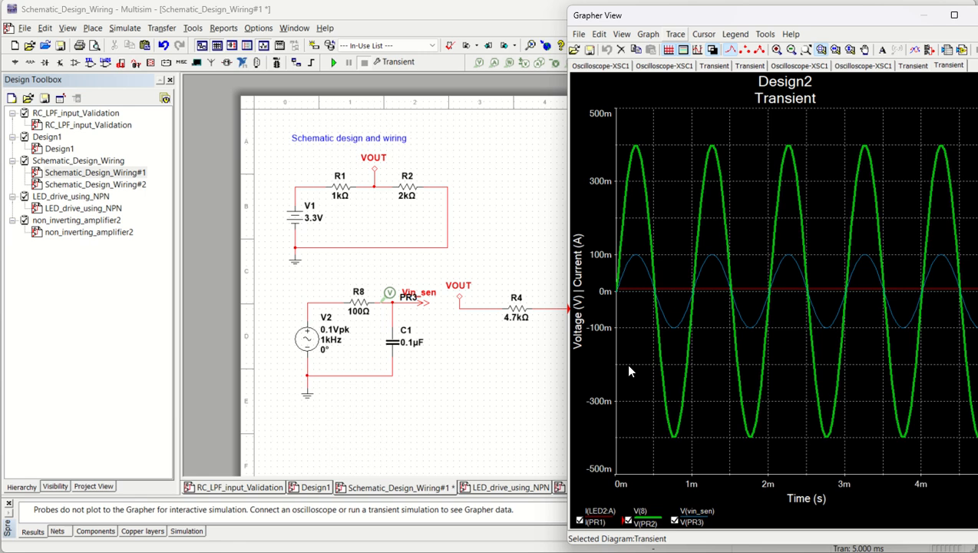
- Hide the I(LED2:A) and V(8) traces so that only V(vin_sen) is plotted
left_click(673, 327)
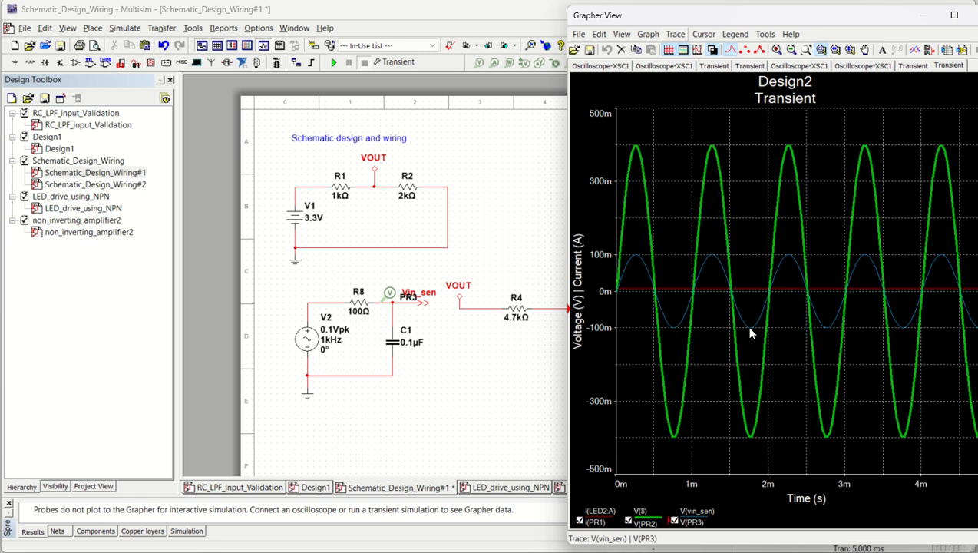
left_click(580, 521)
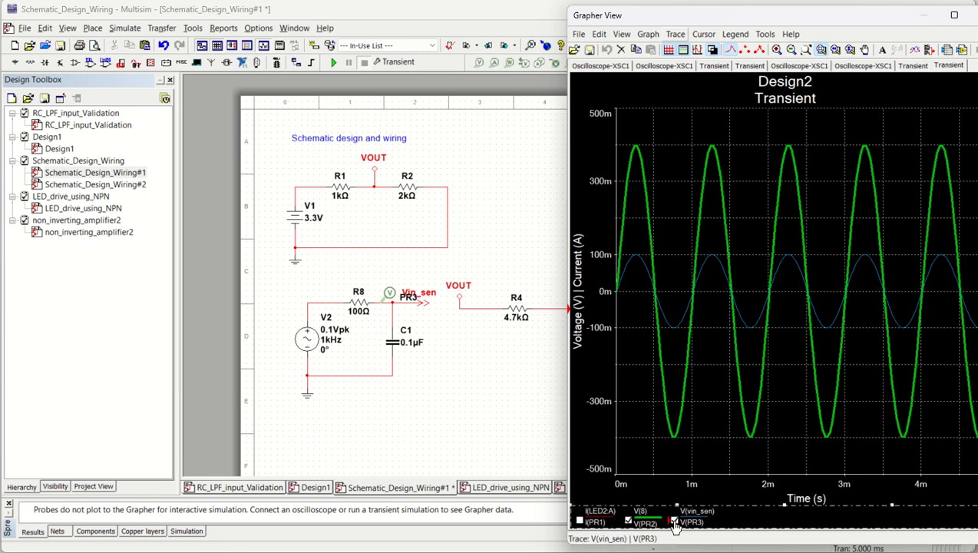
left_click(634, 524)
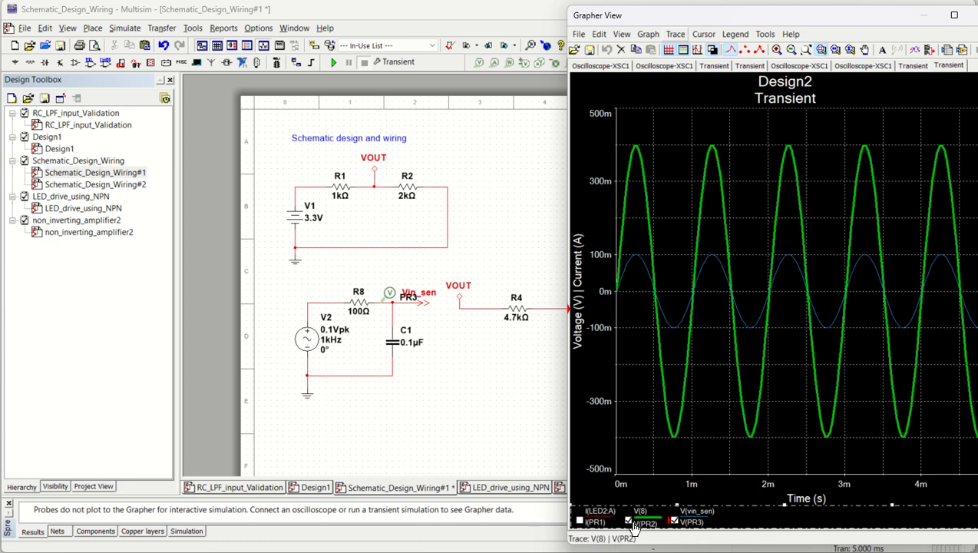
- Increase the line width of the V(vin_sen) trace and show the V(8) trace again
left_click(676, 314)
left_click(670, 33)
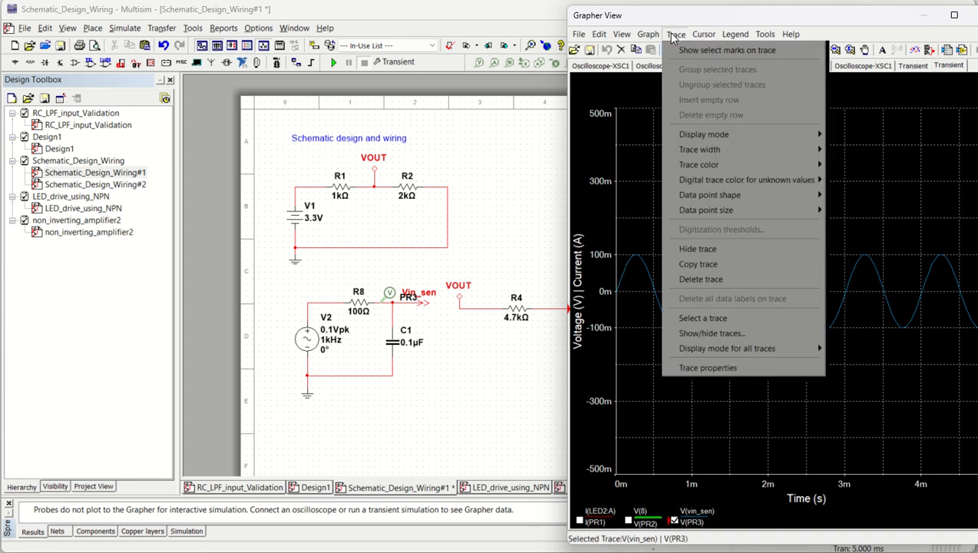
mouse_move(725, 150)
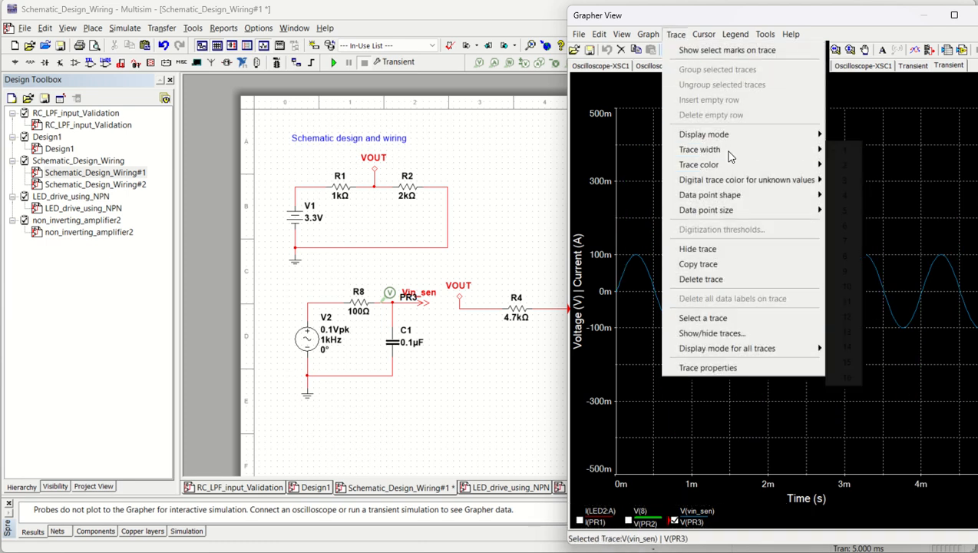
left_click(859, 183)
left_click(629, 522)
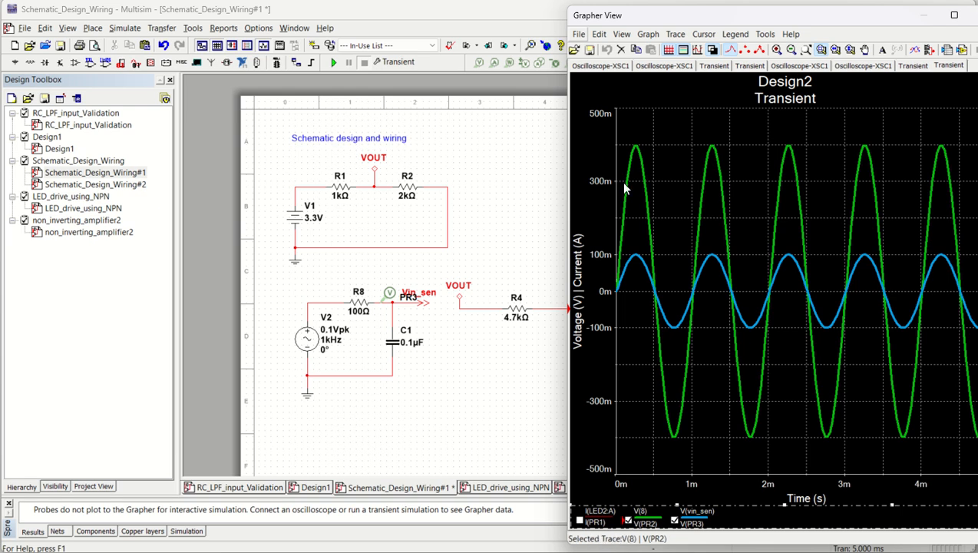
- Set feedback resistor R6 on the Schematic_Design_Wiring#2 page to 5 kΩ and rerun the transient analysis
left_click(490, 410)
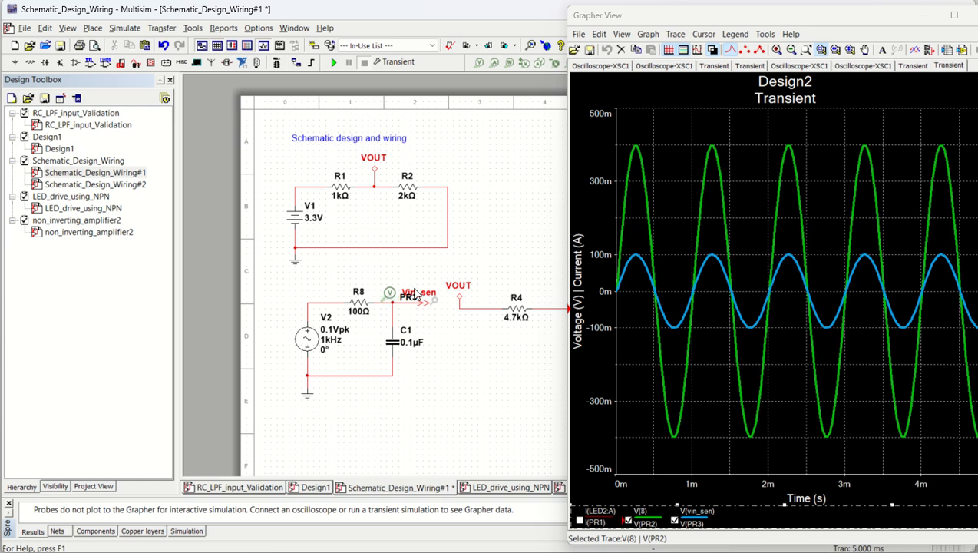
double_click(85, 185)
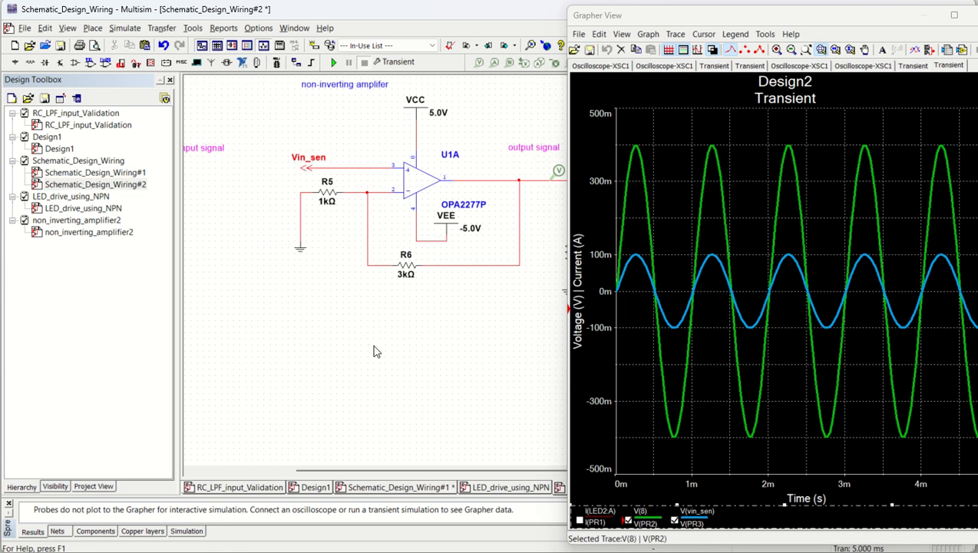
double_click(408, 271)
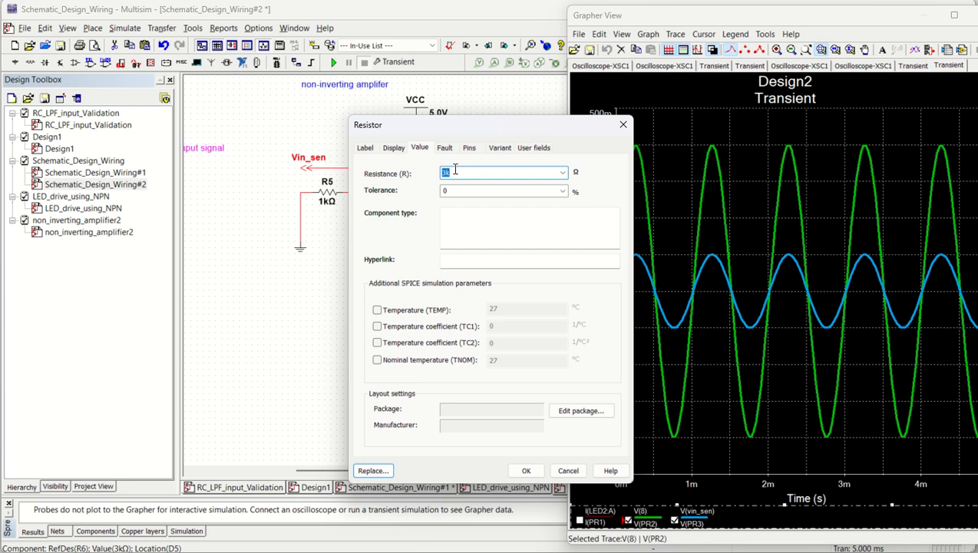
left_click(526, 470)
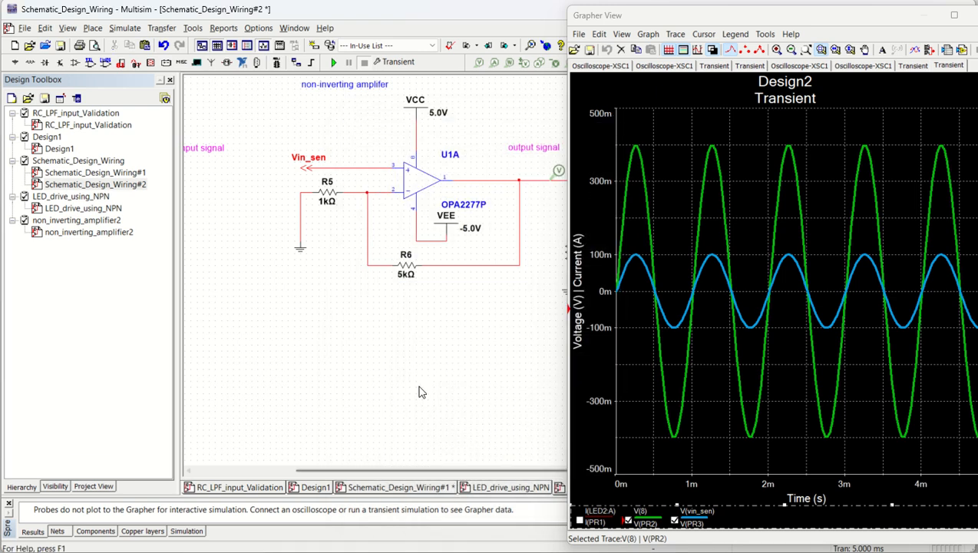
left_click(333, 62)
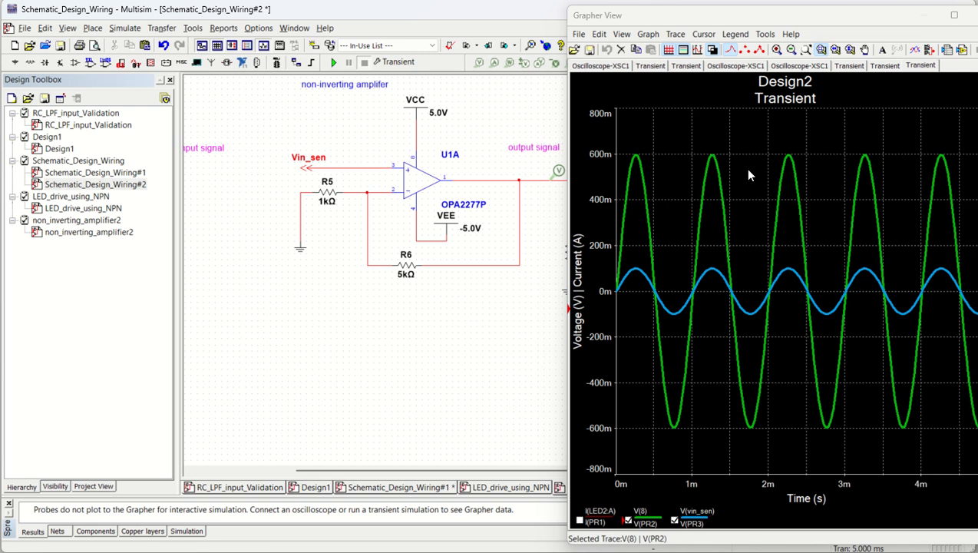
- Bring the full transient plot into view, and close the graph window to show the amplifier page
left_click_drag(804, 21, 746, 16)
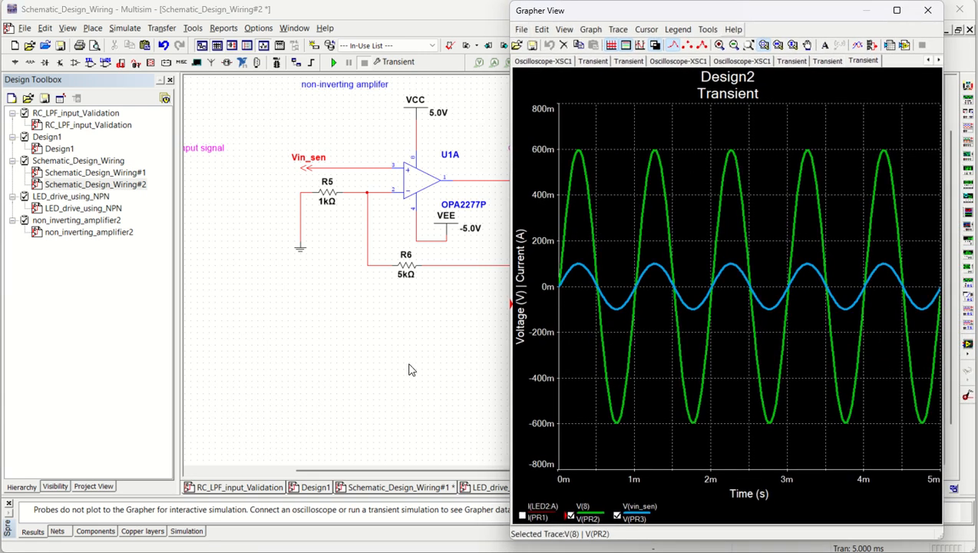
left_click(409, 370)
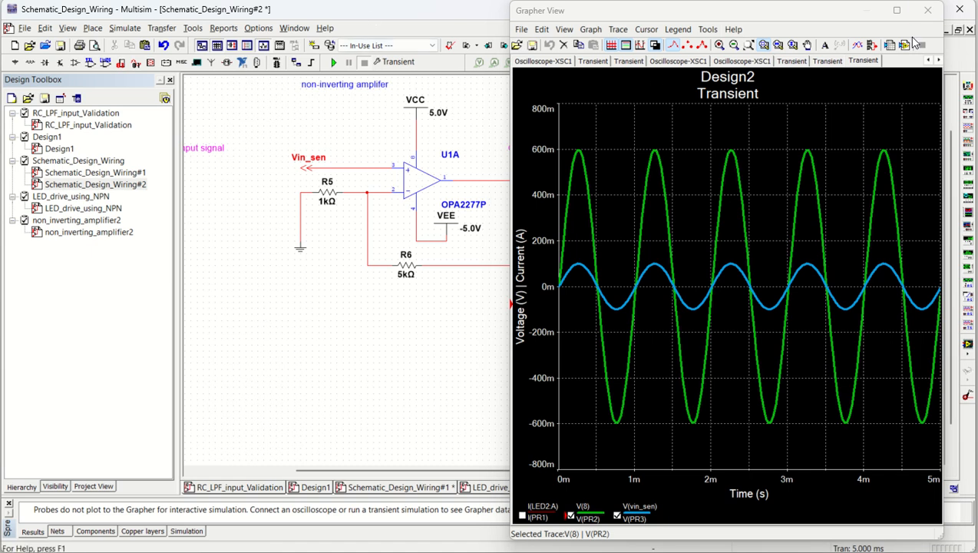
left_click(928, 9)
scroll(270, 109, "up", 1)
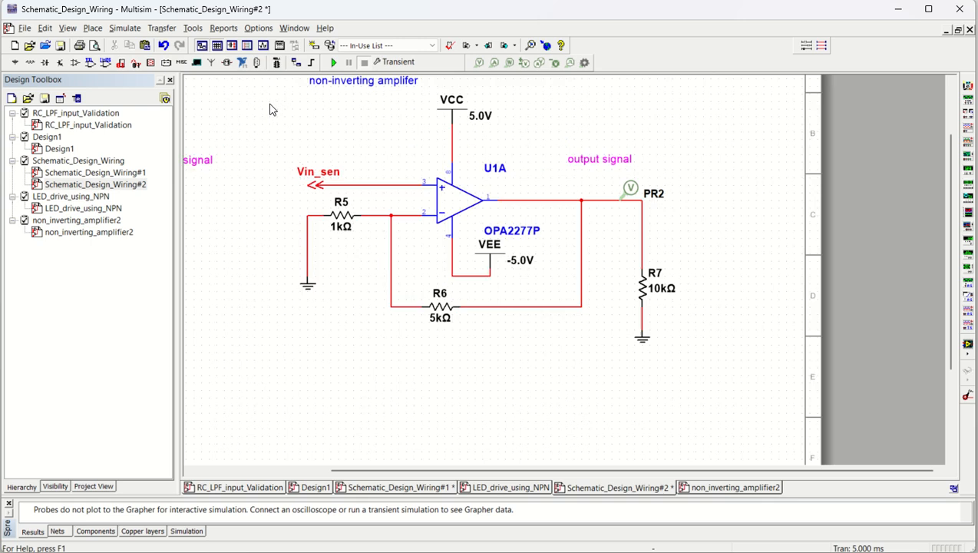
key("Left")
key("Left")
key("Left")
key("Left")
key("Left")
key("Left")
key("Left")
key("Left")
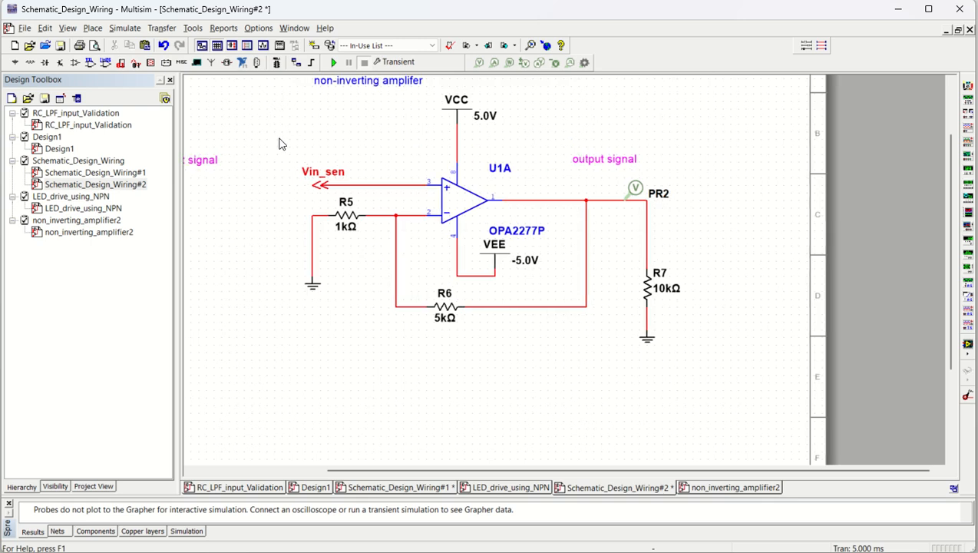
key("Up")
key("Up")
key("Up")
key("Up")
key("Up")
key("Up")
key("Up")
key("Up")
key("Up")
key("Up")
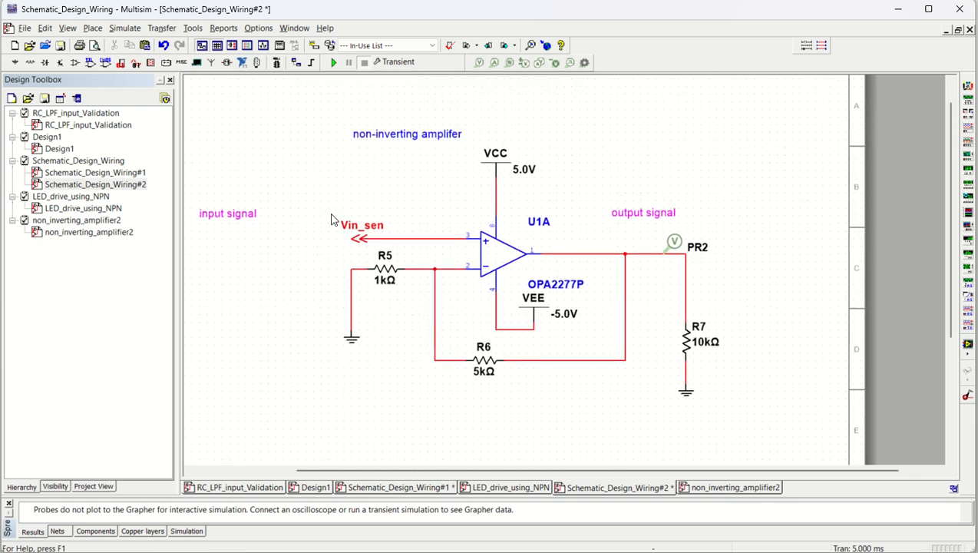
- Delete voltage probe PR3 and current probe PR1 from the Schematic_Design_Wiring#1 page
double_click(98, 177)
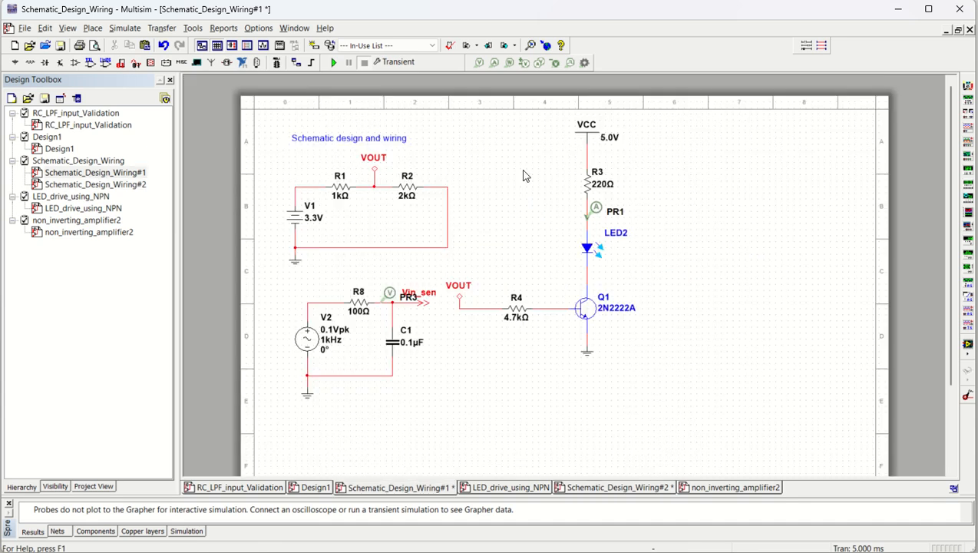
scroll(384, 256, "up", 2)
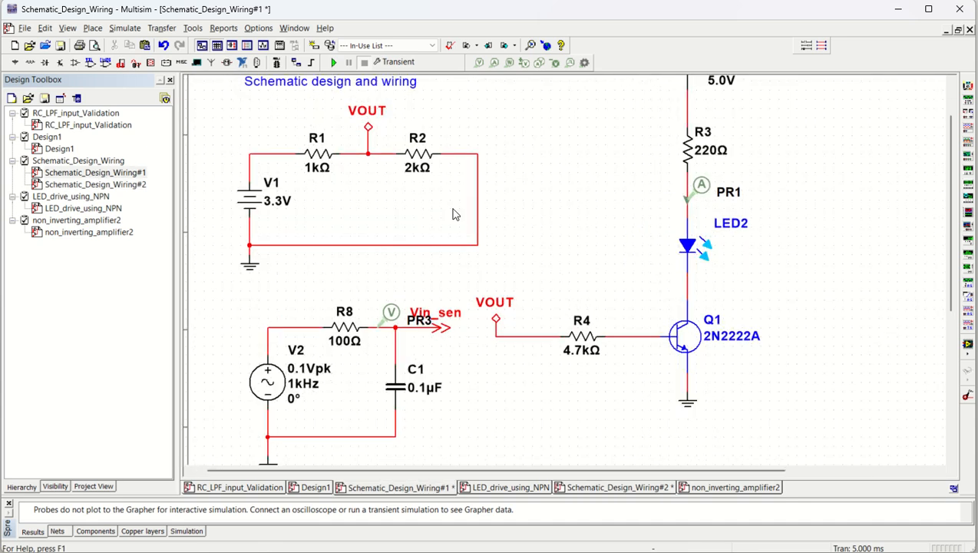
scroll(550, 269, "down", 1)
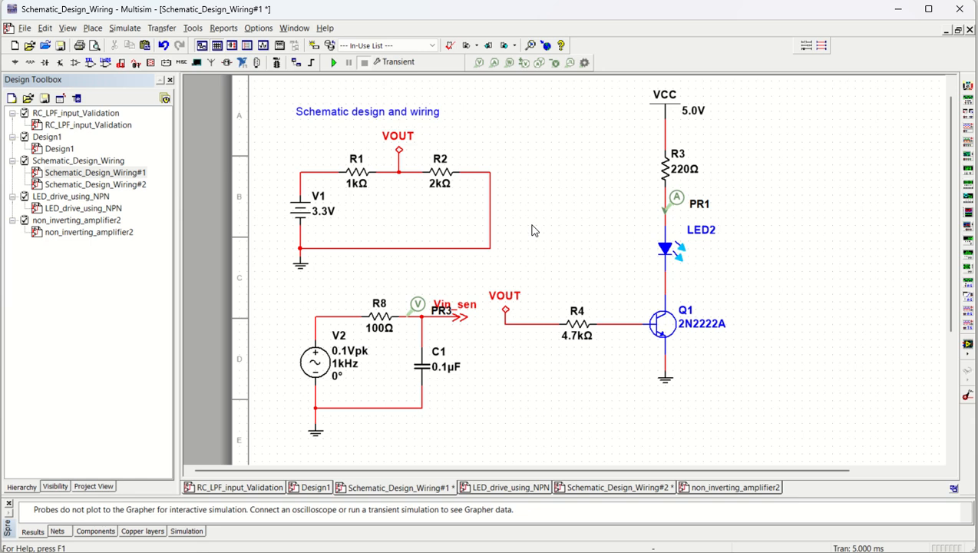
left_click(418, 307)
key("Delete")
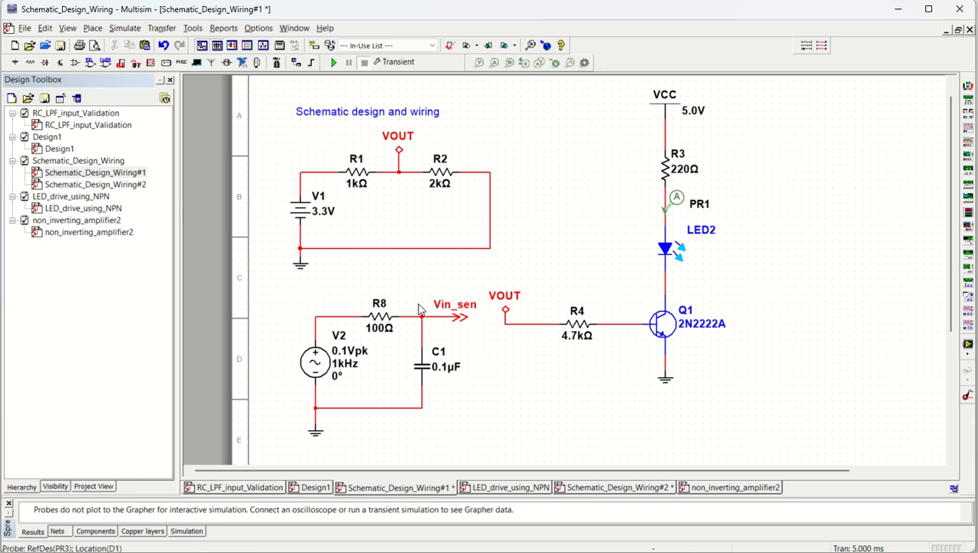
left_click(676, 198)
key("Delete")
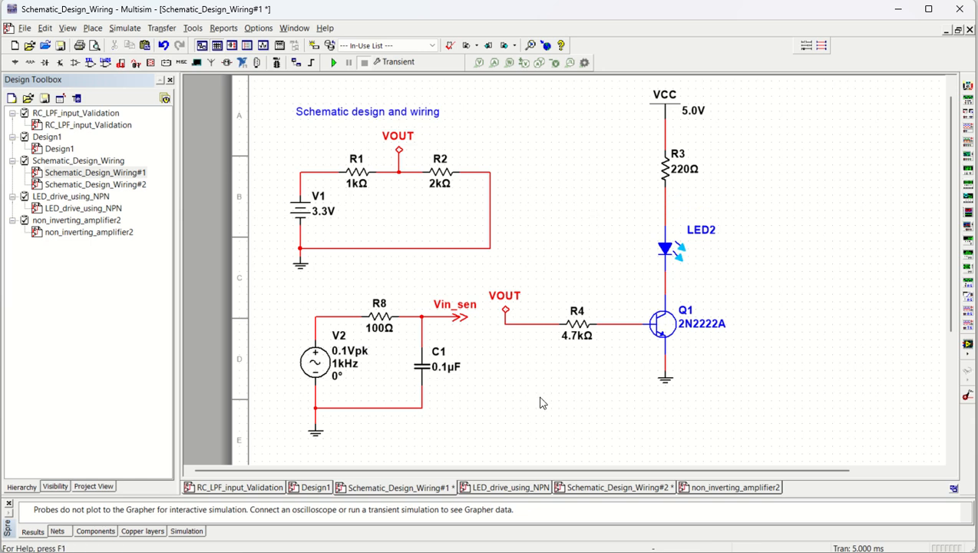